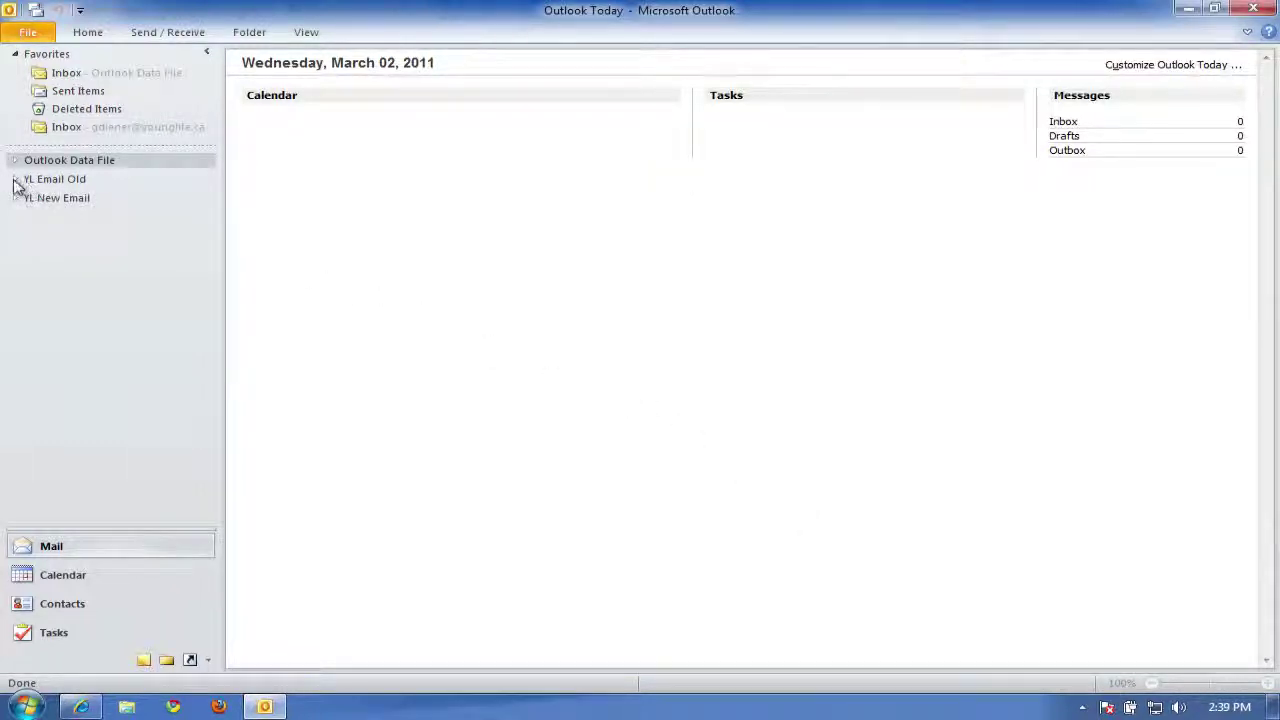
Move the Proton Web Technologies message from YL Email Old's Inbox to Inbox - YL New Email
{"action": "left_click", "coordinate": [15, 181]}
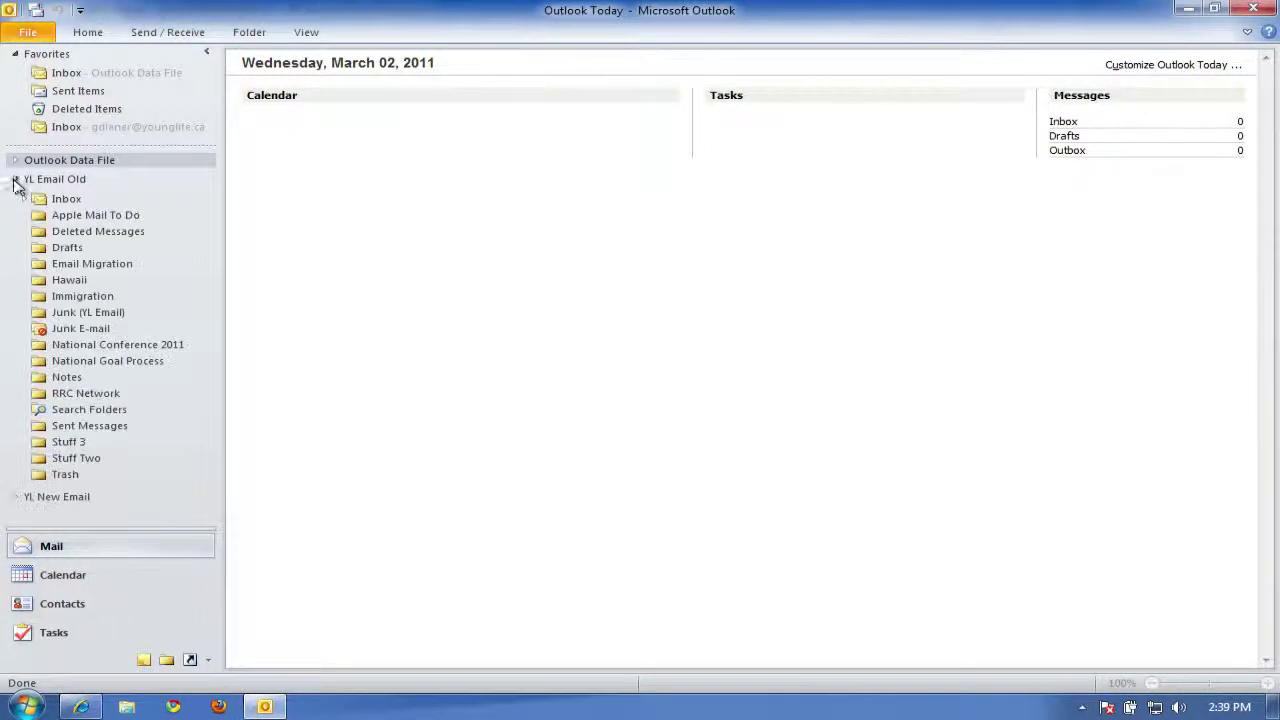
{"action": "left_click", "coordinate": [72, 200]}
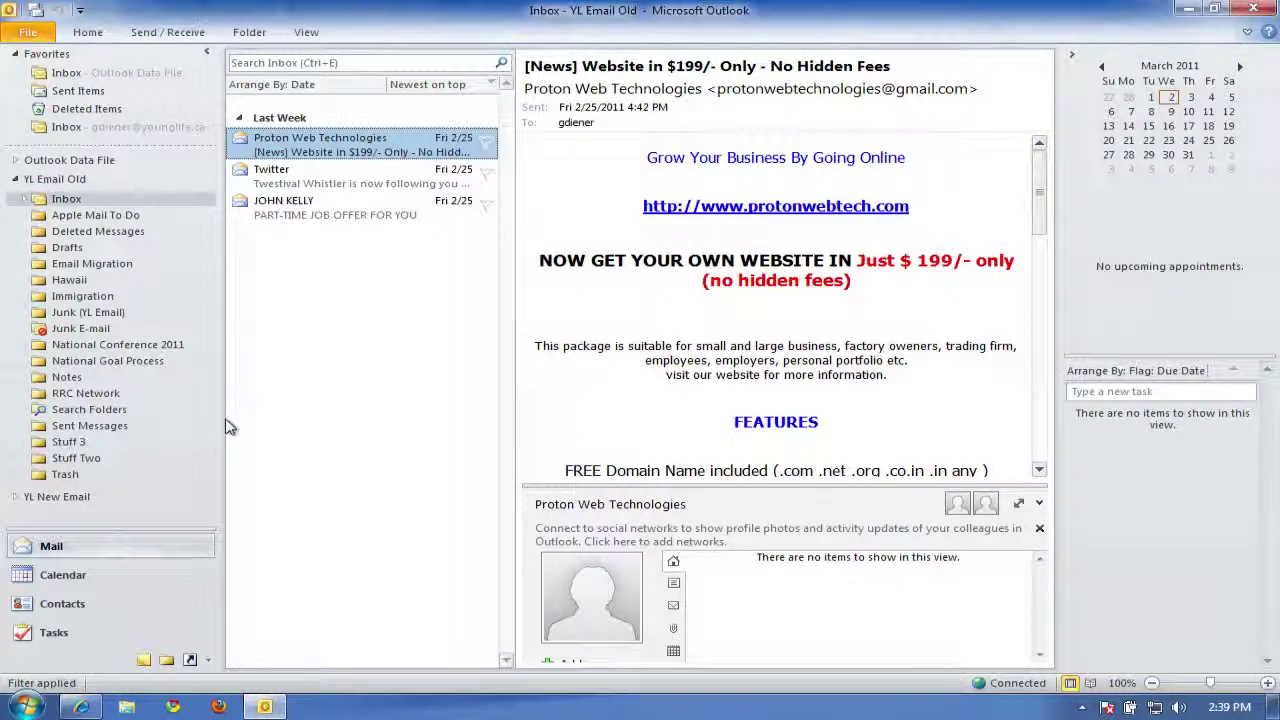
{"action": "right_click", "coordinate": [372, 148]}
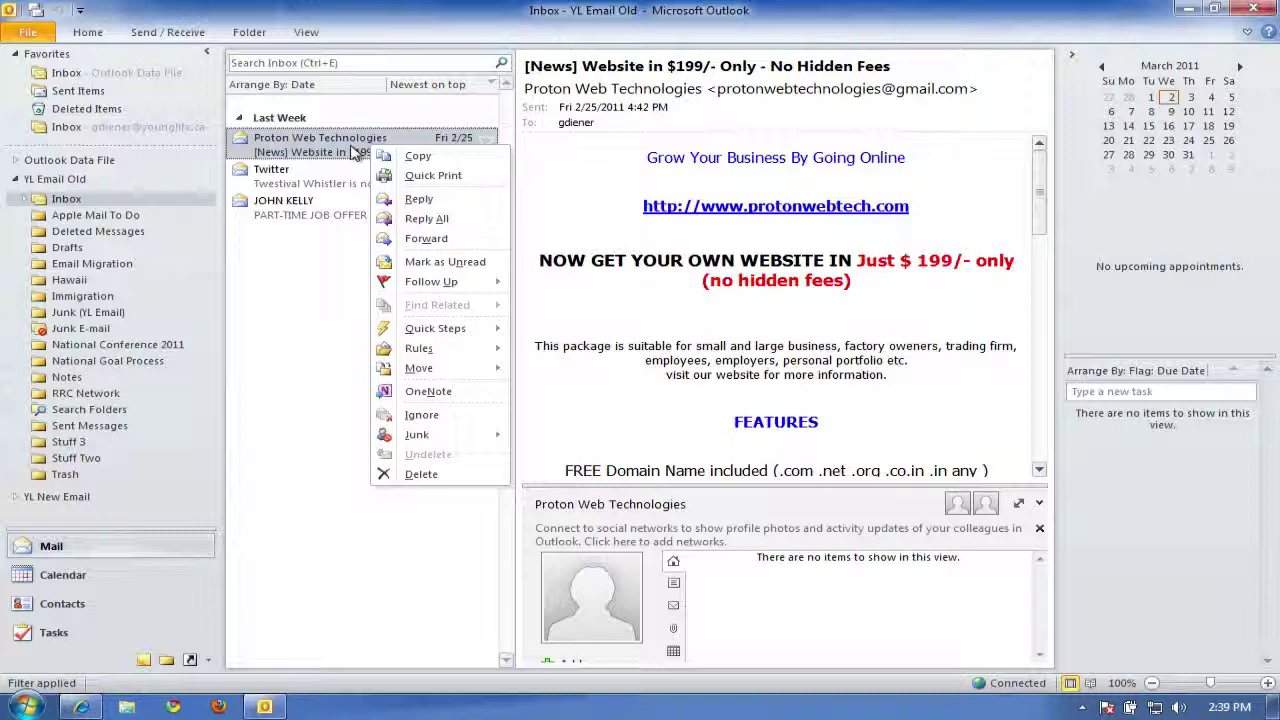
{"action": "mouse_move", "coordinate": [420, 370]}
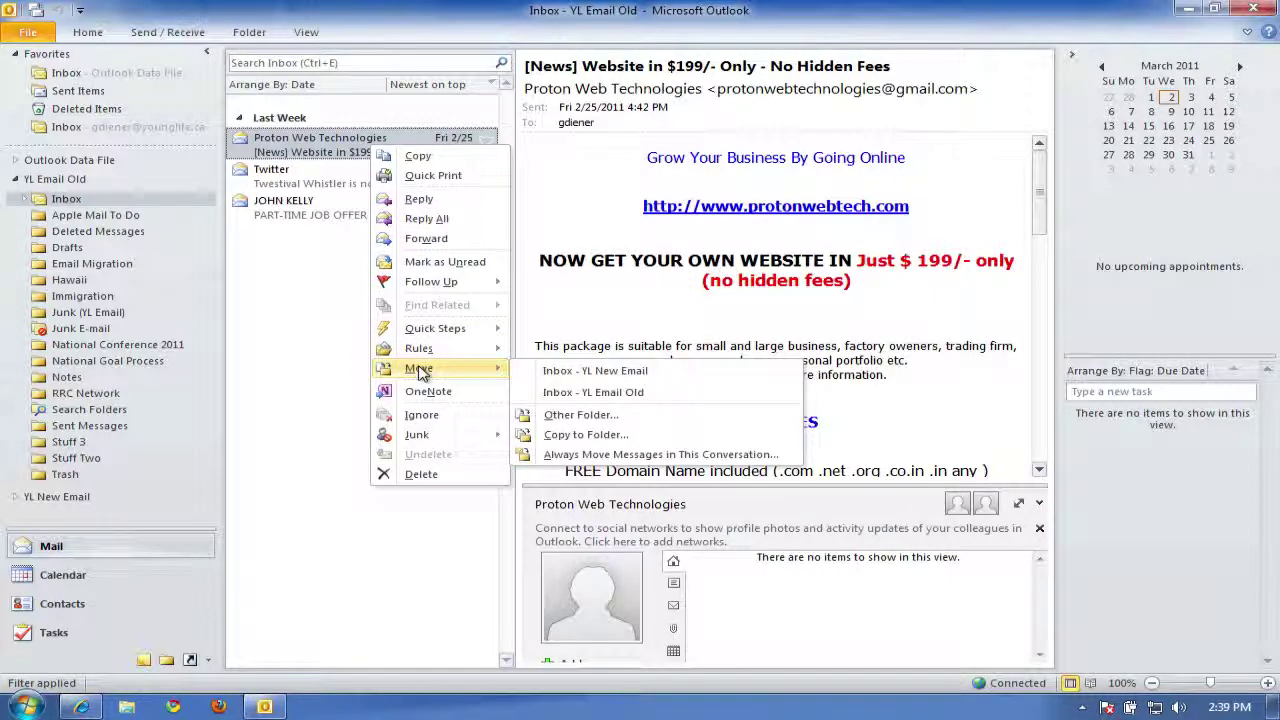
{"action": "left_click", "coordinate": [588, 374]}
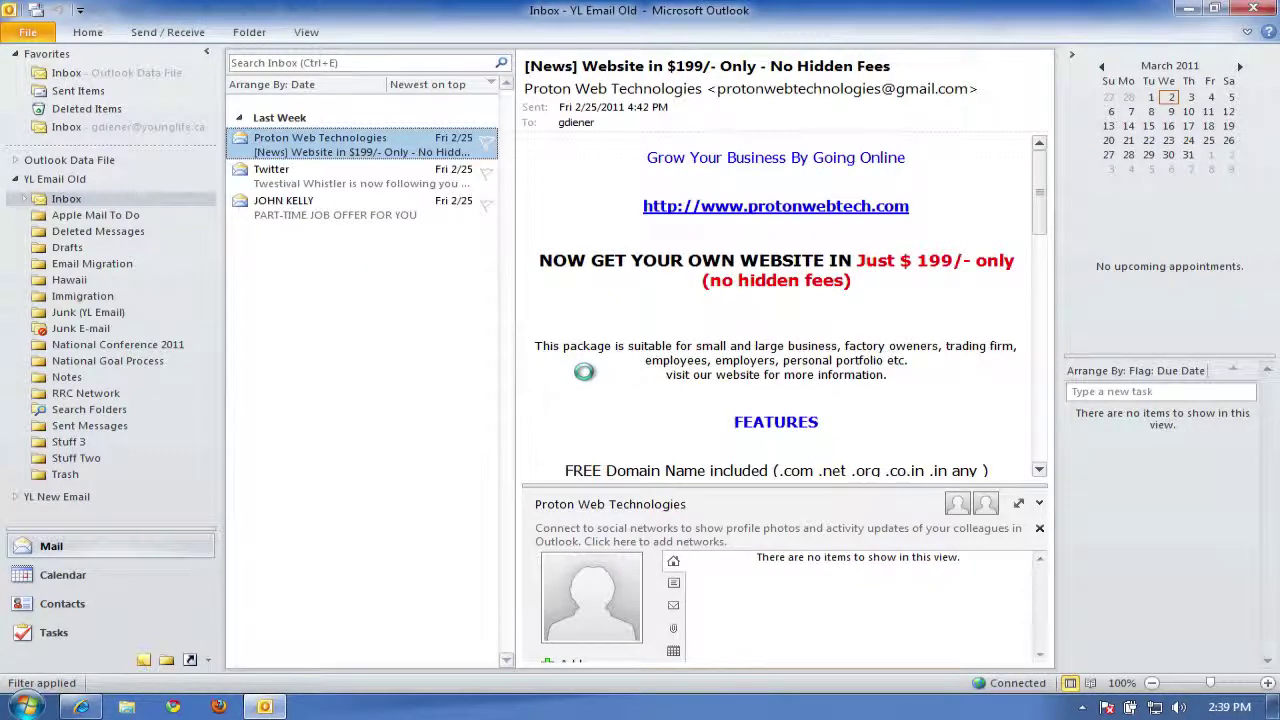
Open YL New Email's Inbox and view the moved Proton Web Technologies message
{"action": "left_click", "coordinate": [16, 498]}
{"action": "left_click", "coordinate": [60, 516]}
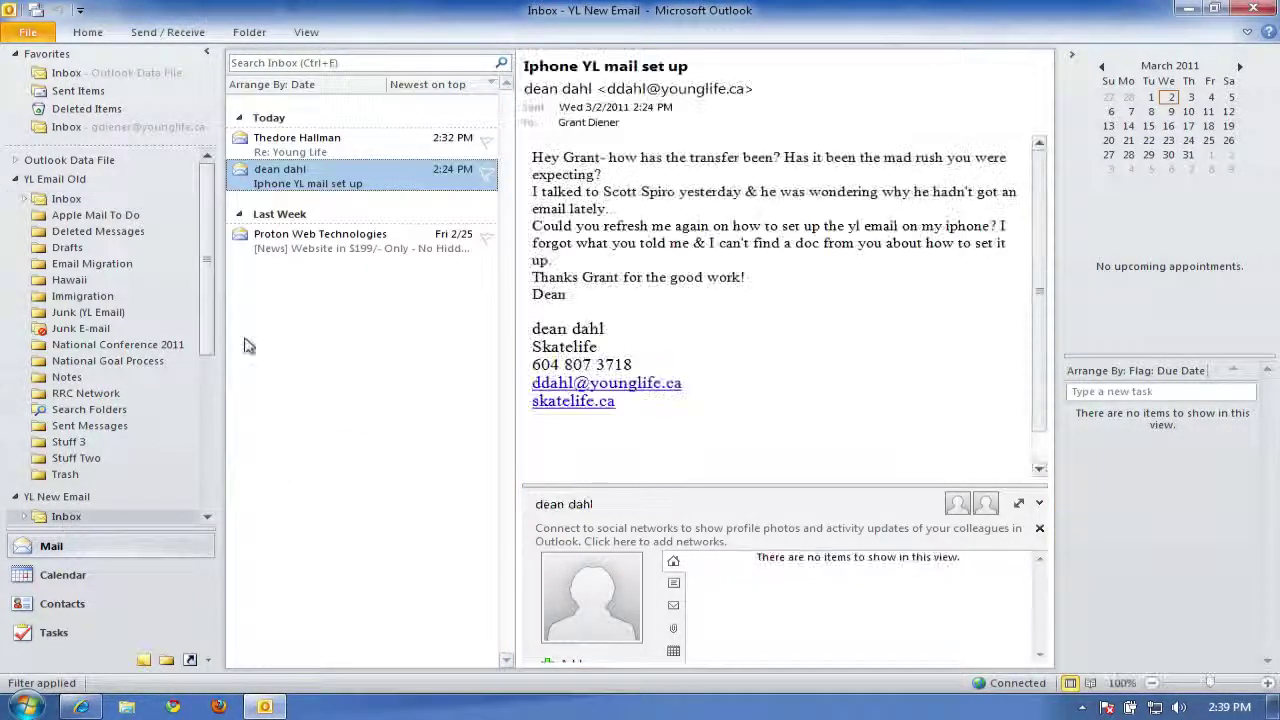
{"action": "left_click", "coordinate": [330, 244]}
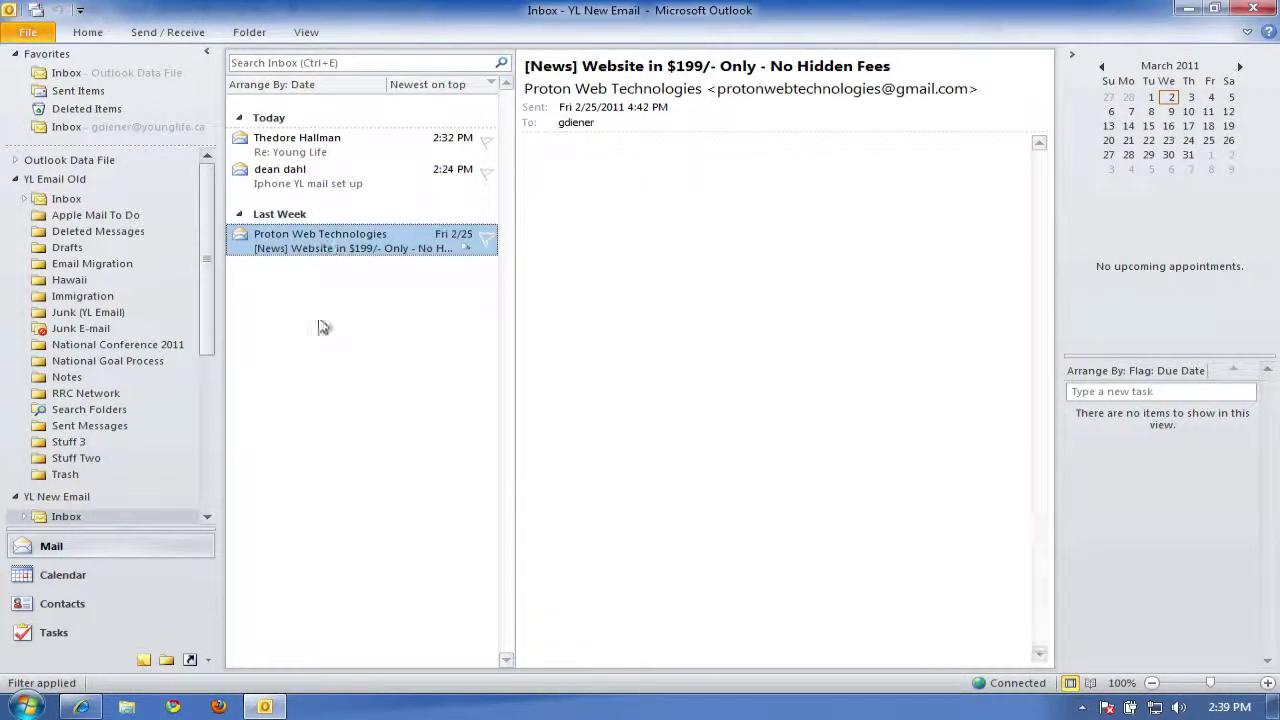
Refresh the Gmail webmail inbox to confirm the Proton message arrived, then return to Outlook
{"action": "left_click", "coordinate": [81, 707]}
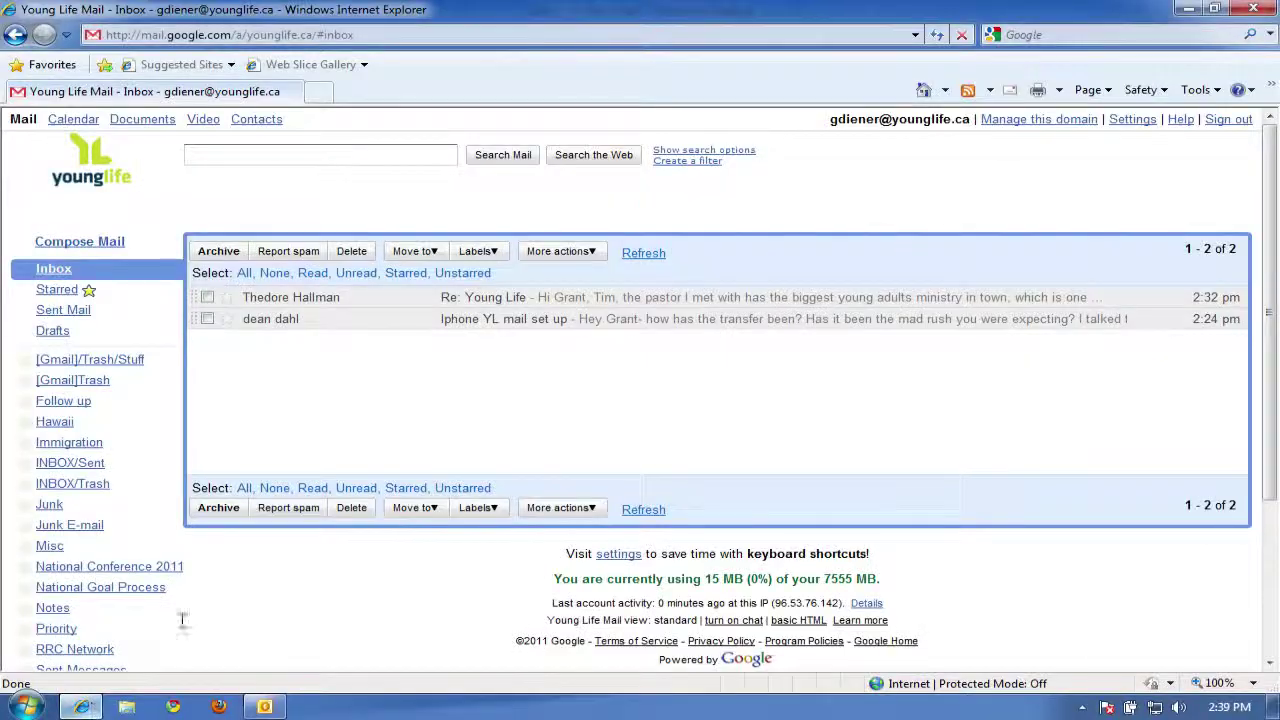
{"action": "left_click", "coordinate": [643, 254]}
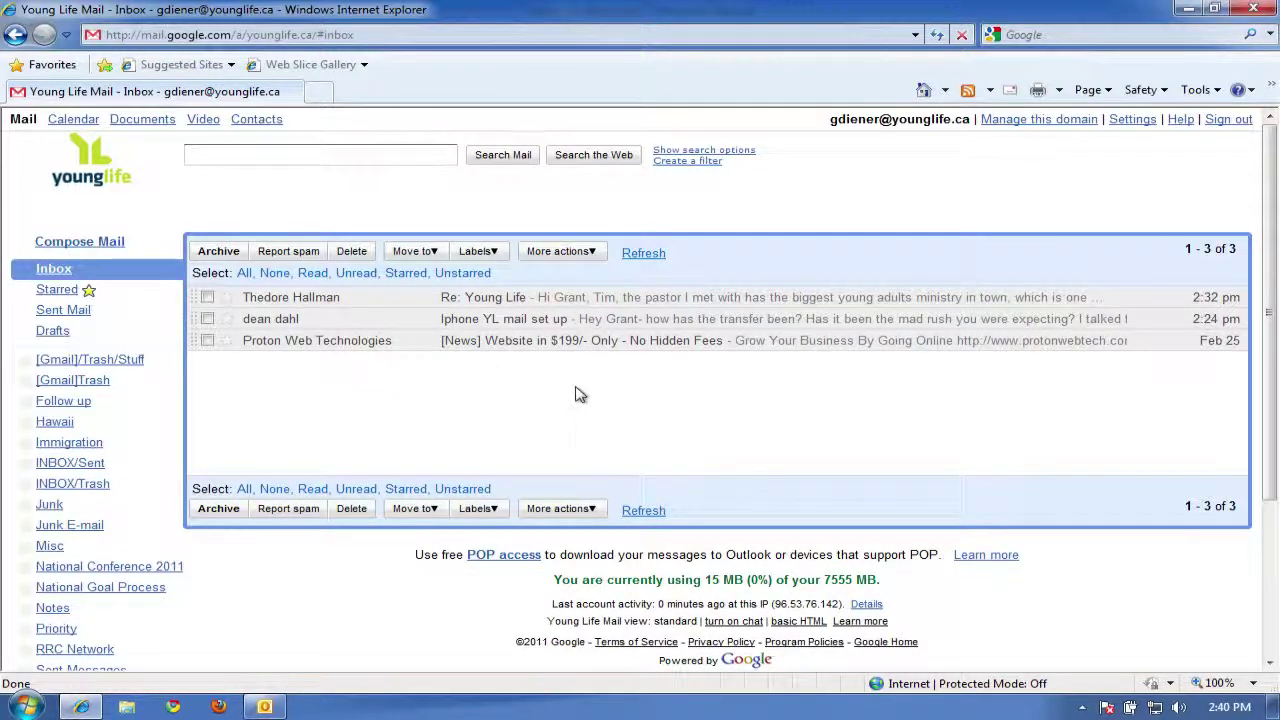
{"action": "left_click", "coordinate": [264, 707]}
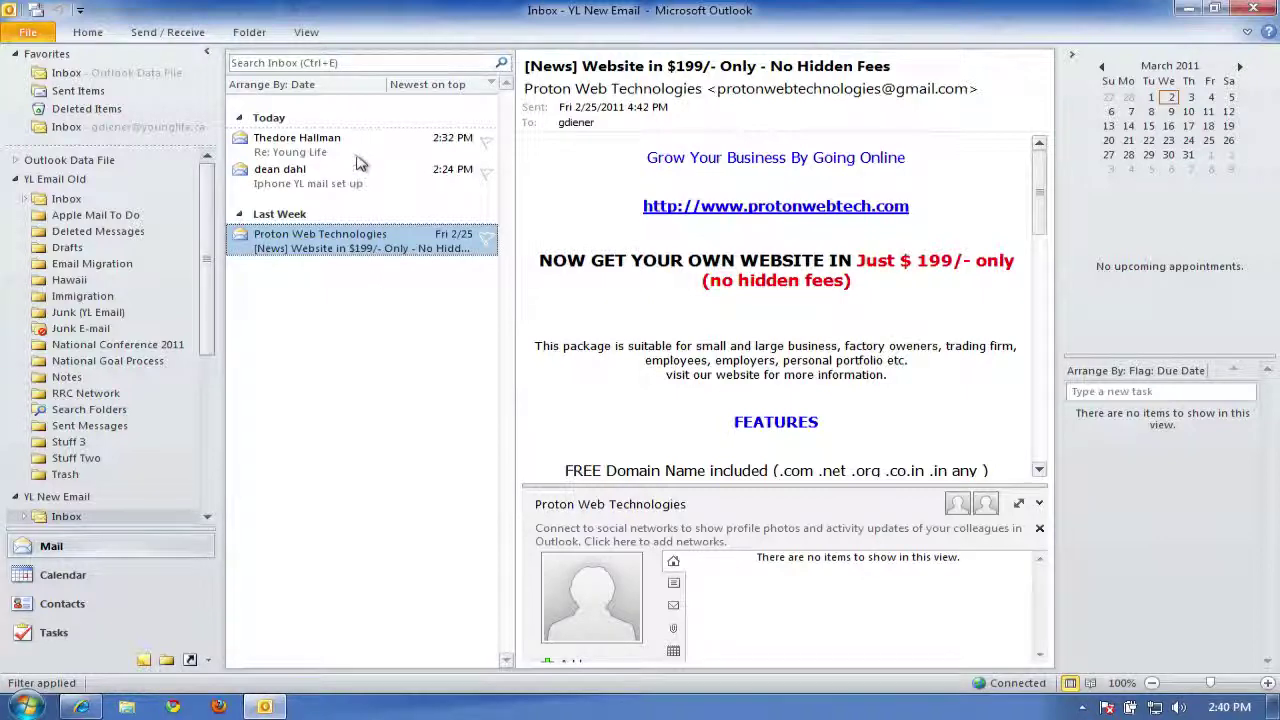
{"action": "left_click_drag", "start_coordinate": [340, 238], "coordinate": [24, 188]}
{"action": "left_click", "coordinate": [28, 198]}
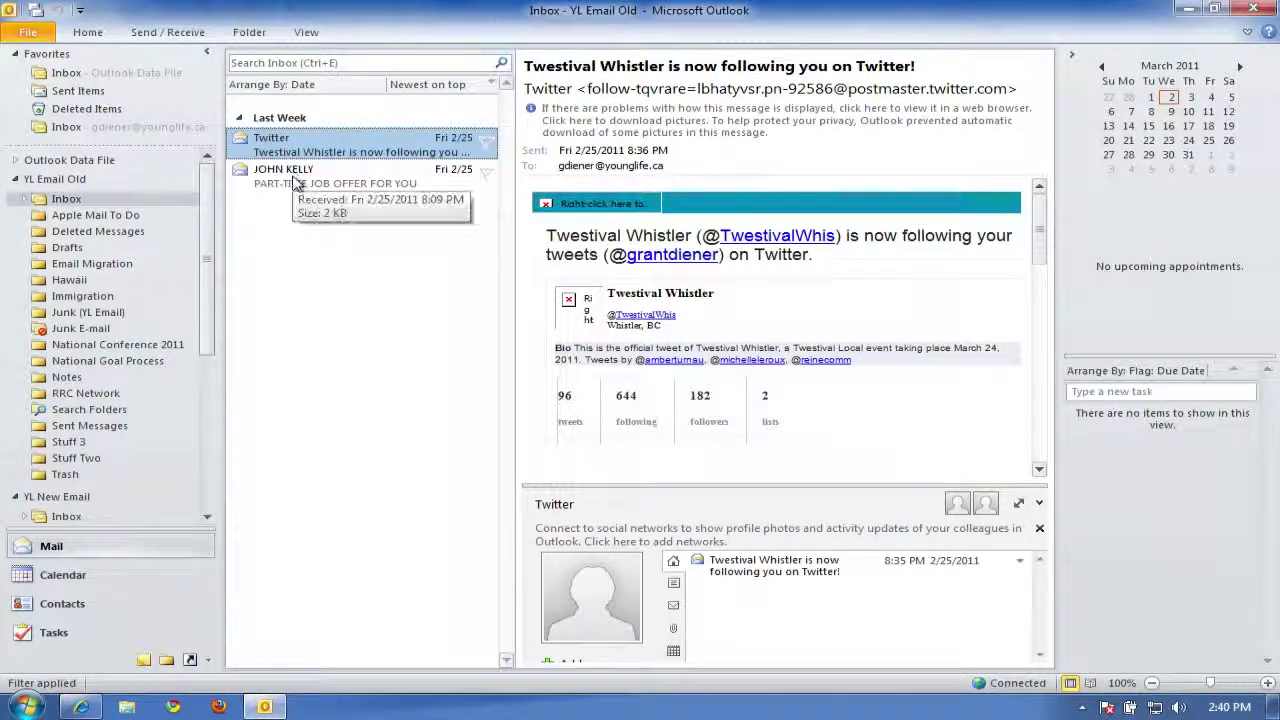
{"action": "left_click", "coordinate": [358, 172], "text": "shift"}
{"action": "right_click", "coordinate": [356, 157]}
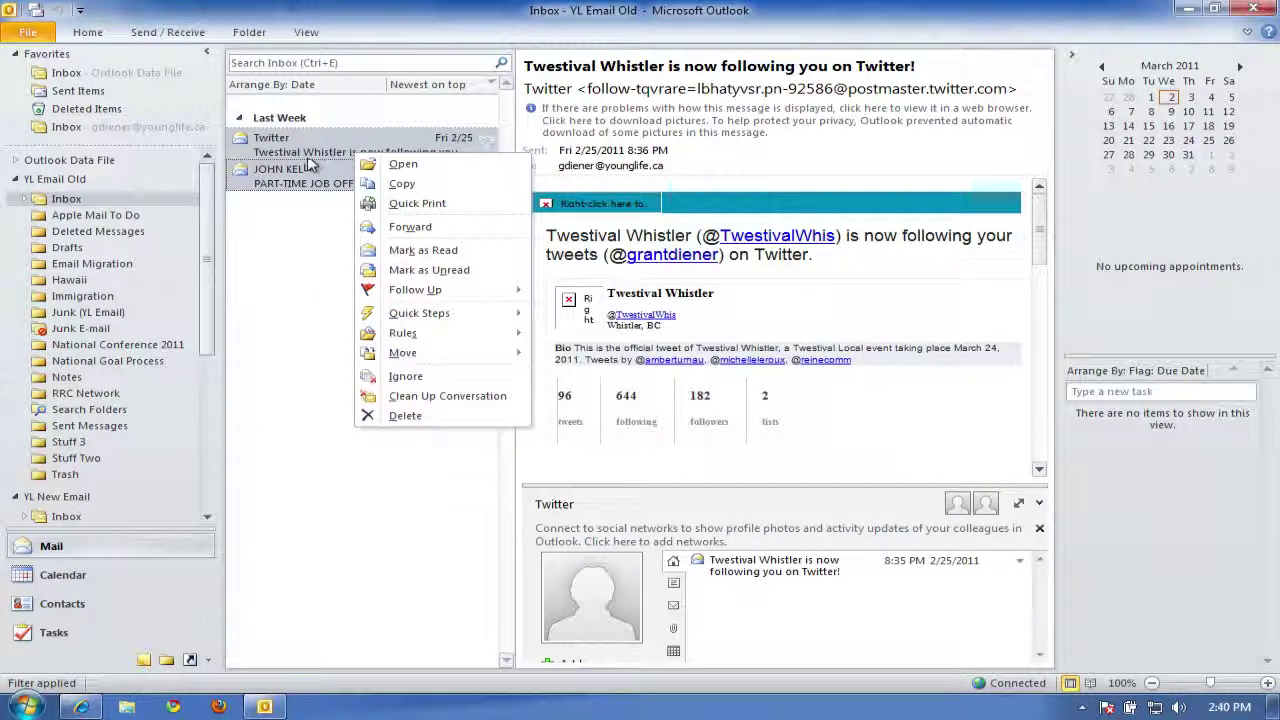
{"action": "key", "text": "Escape"}
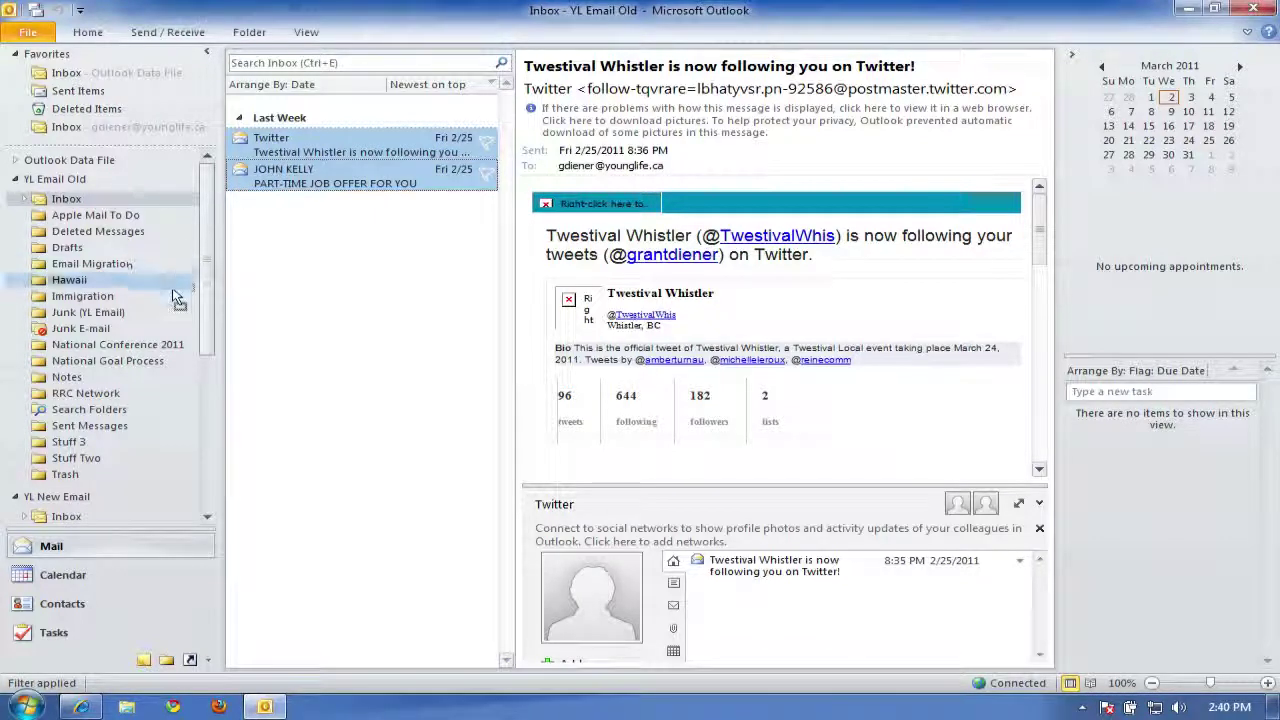
{"action": "left_click_drag", "start_coordinate": [145, 393], "coordinate": [77, 436]}
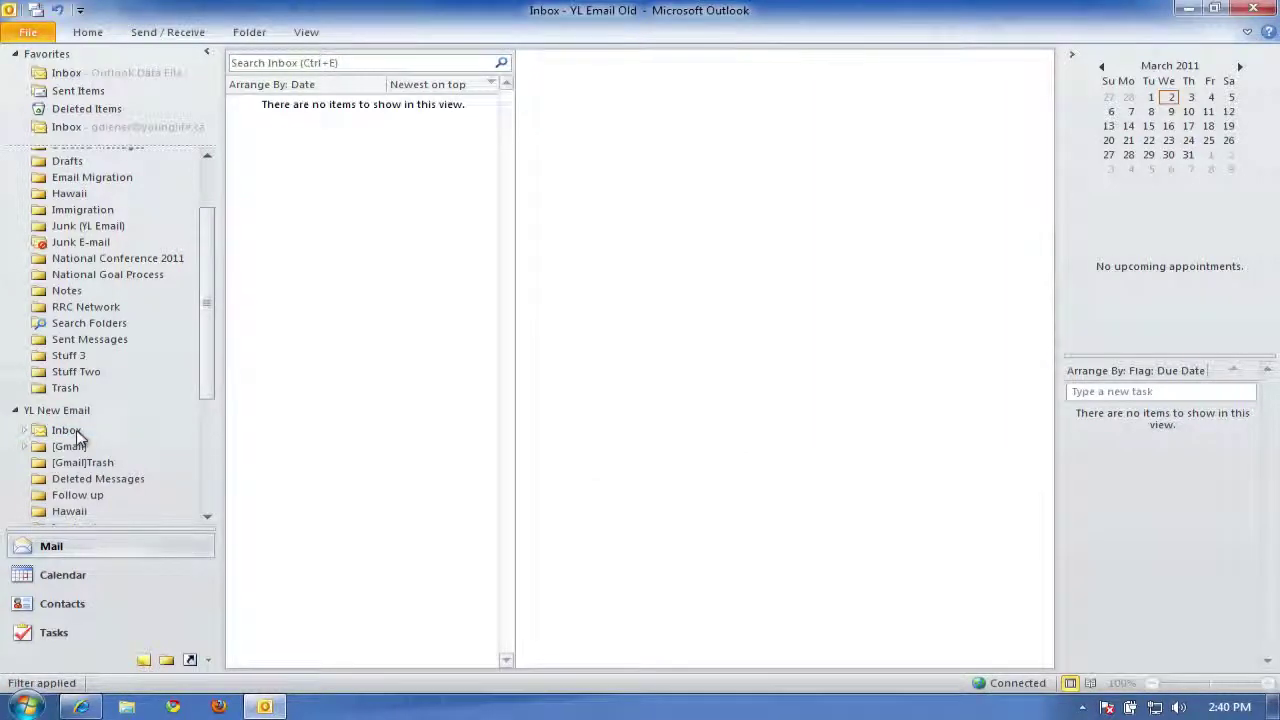
{"action": "left_click", "coordinate": [78, 436]}
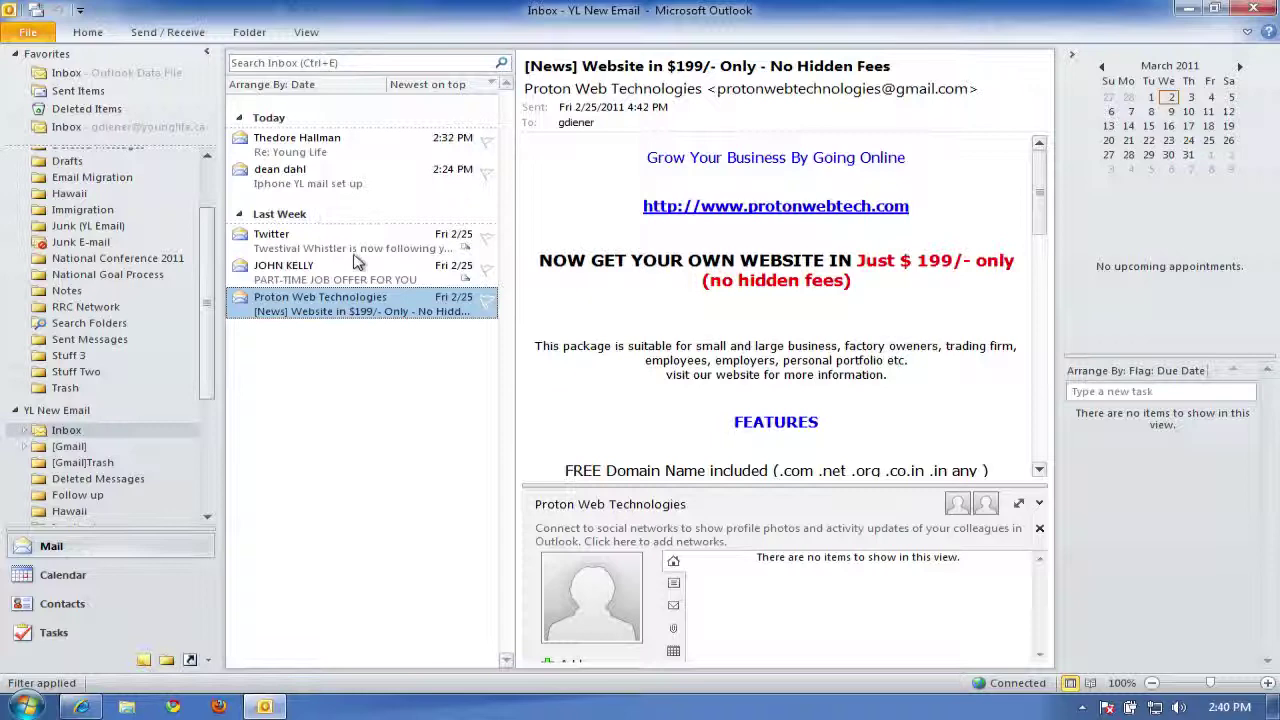
{"action": "mouse_move", "coordinate": [72, 708]}
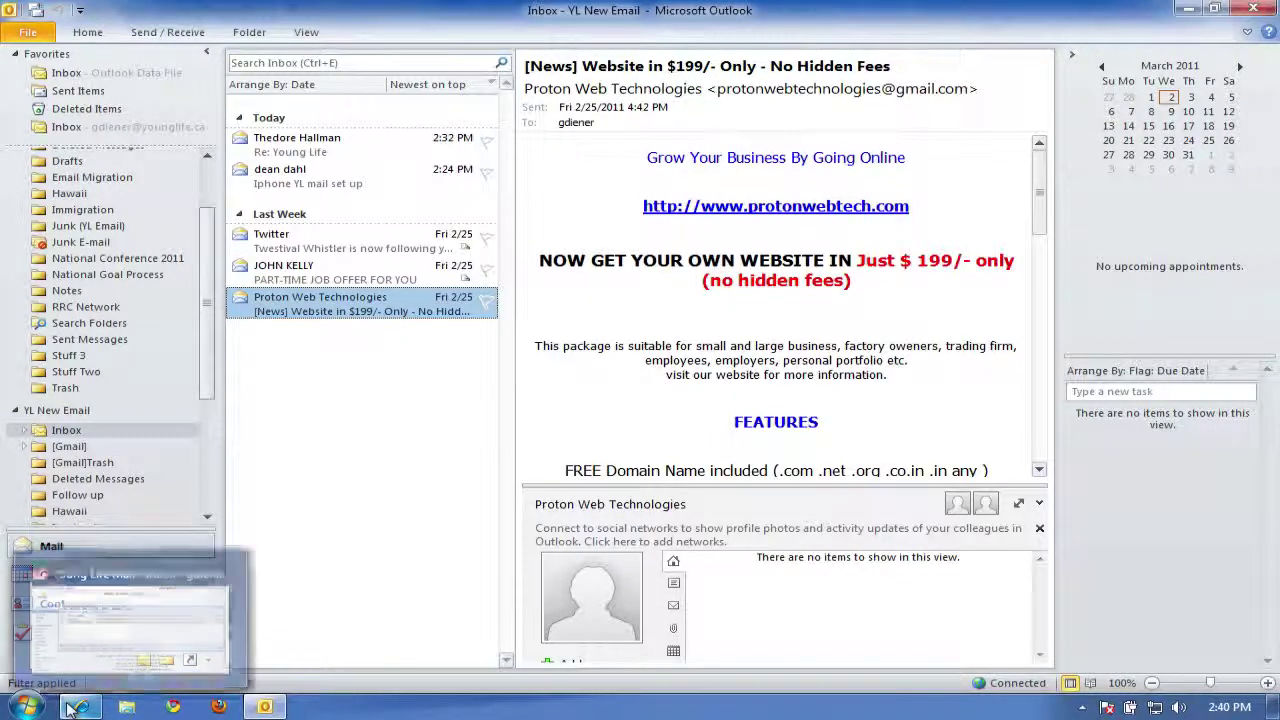
{"action": "left_click", "coordinate": [100, 580]}
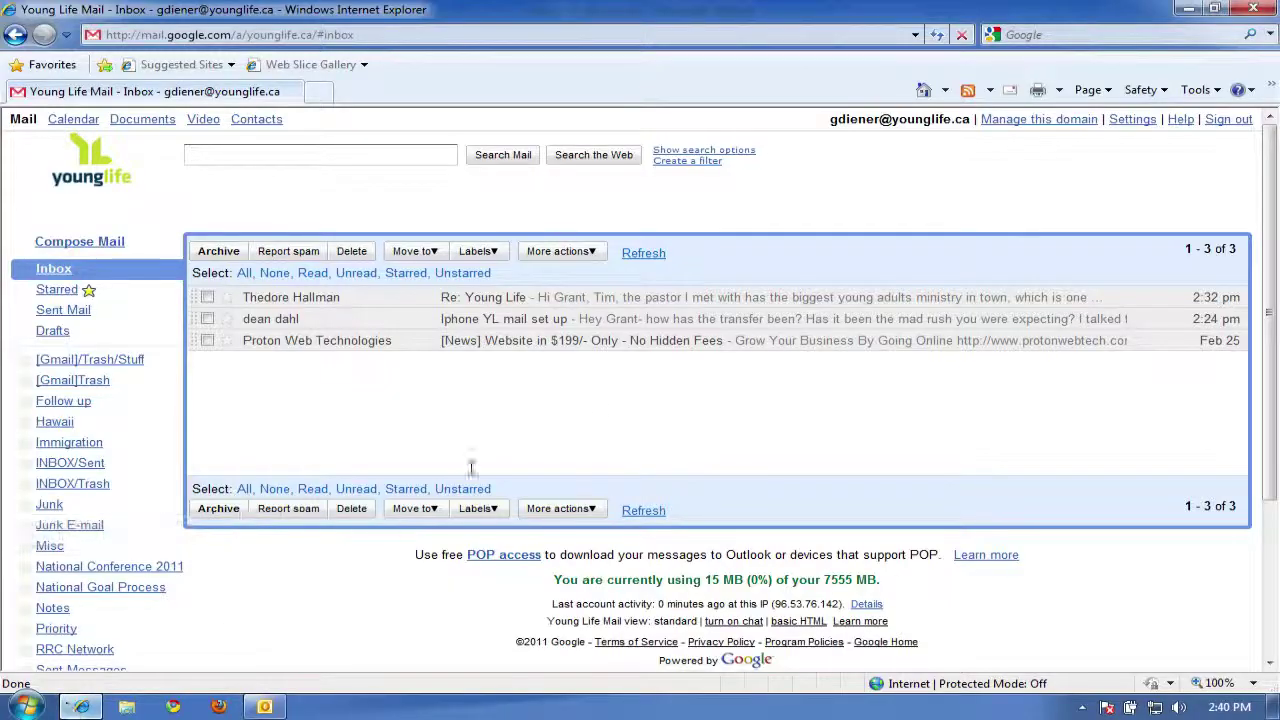
{"action": "left_click", "coordinate": [645, 256]}
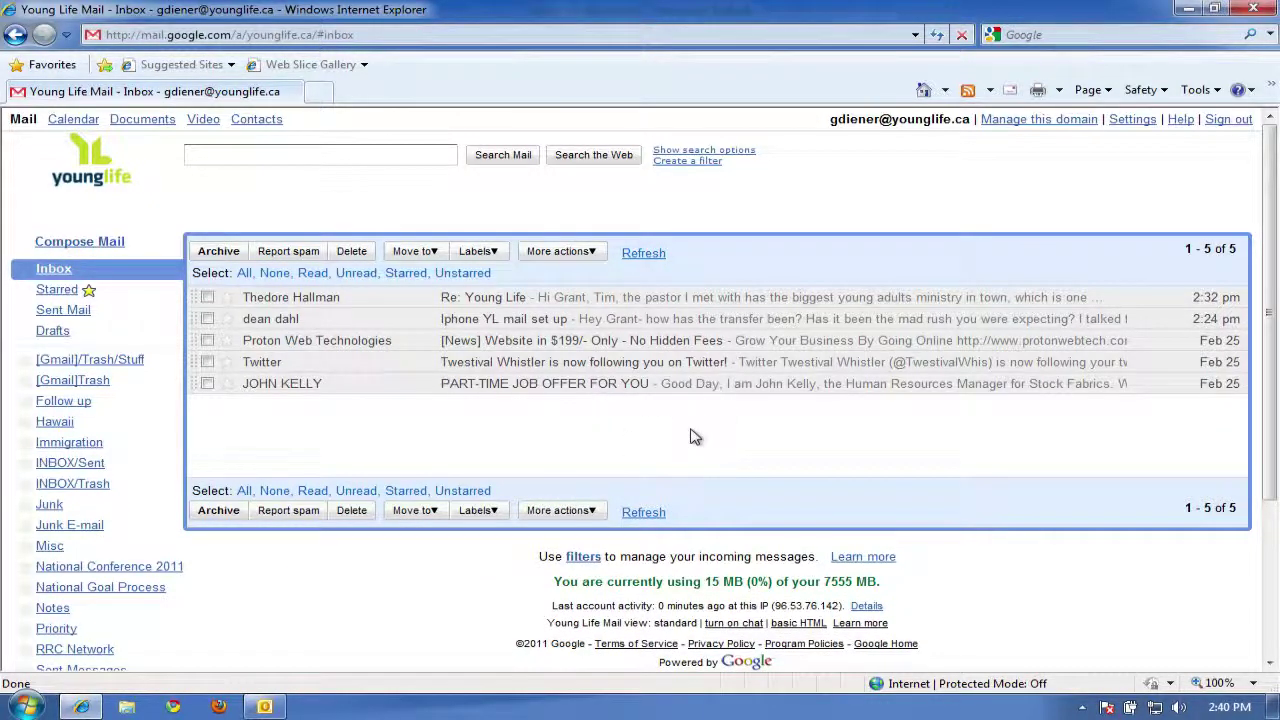
{"action": "left_click", "coordinate": [264, 707]}
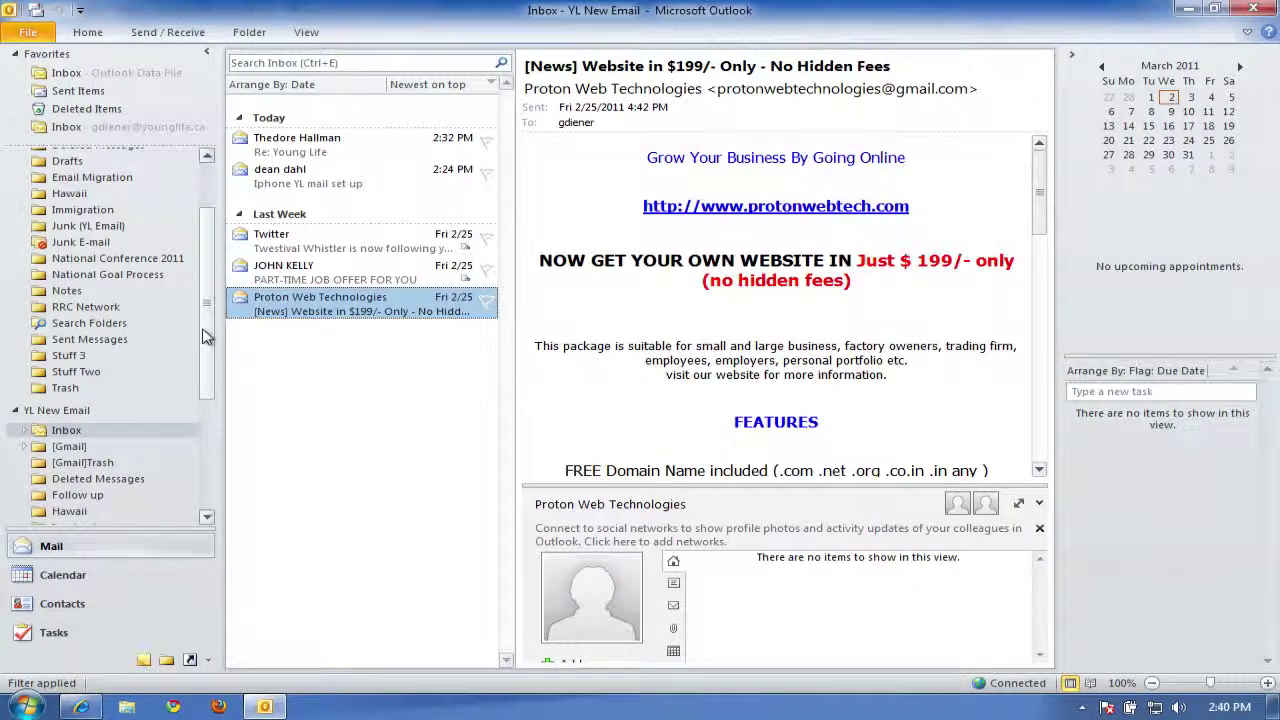
Copy the Stuff Two folder from YL Email Old into the YL New Email account
{"action": "left_click_drag", "start_coordinate": [202, 339], "coordinate": [201, 292]}
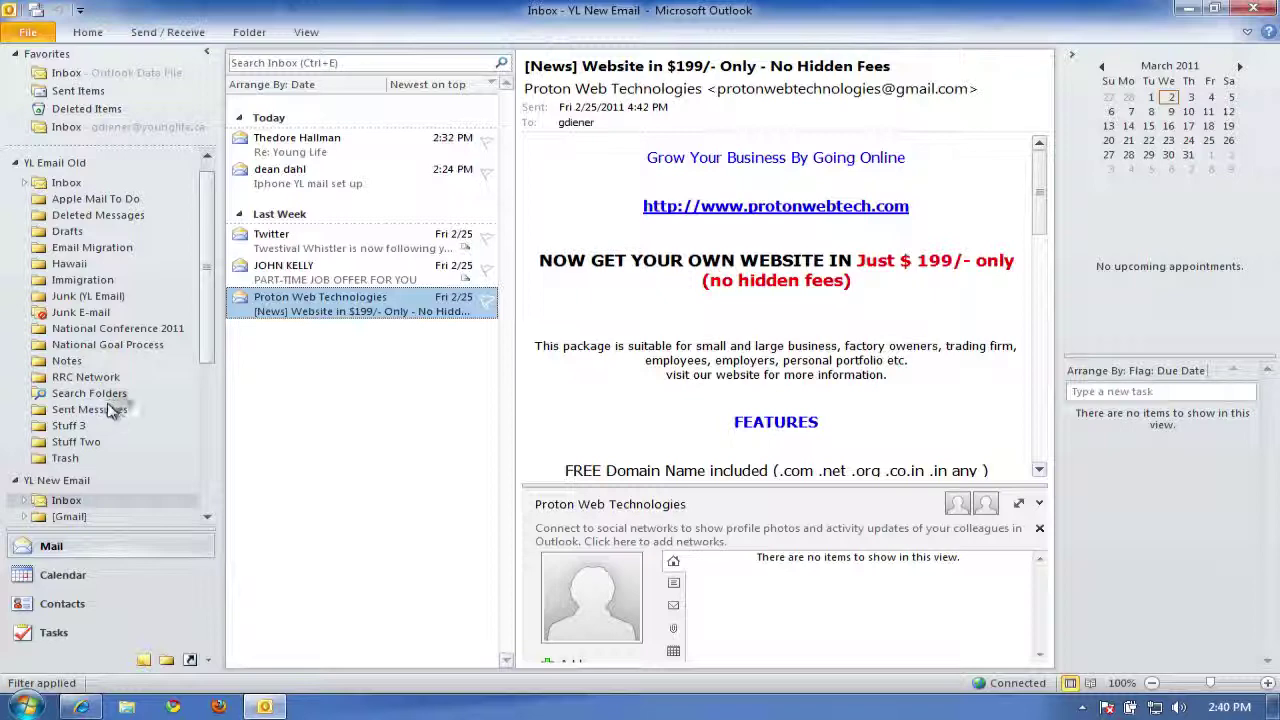
{"action": "left_click", "coordinate": [88, 442]}
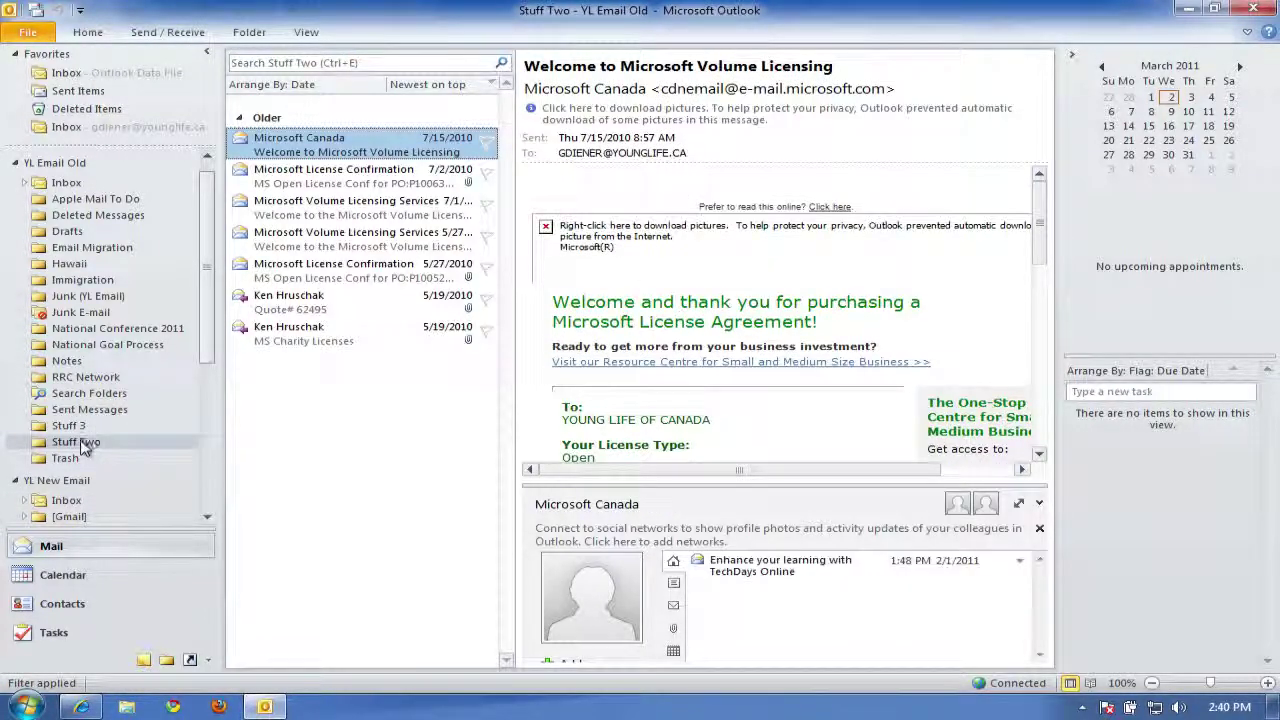
{"action": "right_click", "coordinate": [85, 449]}
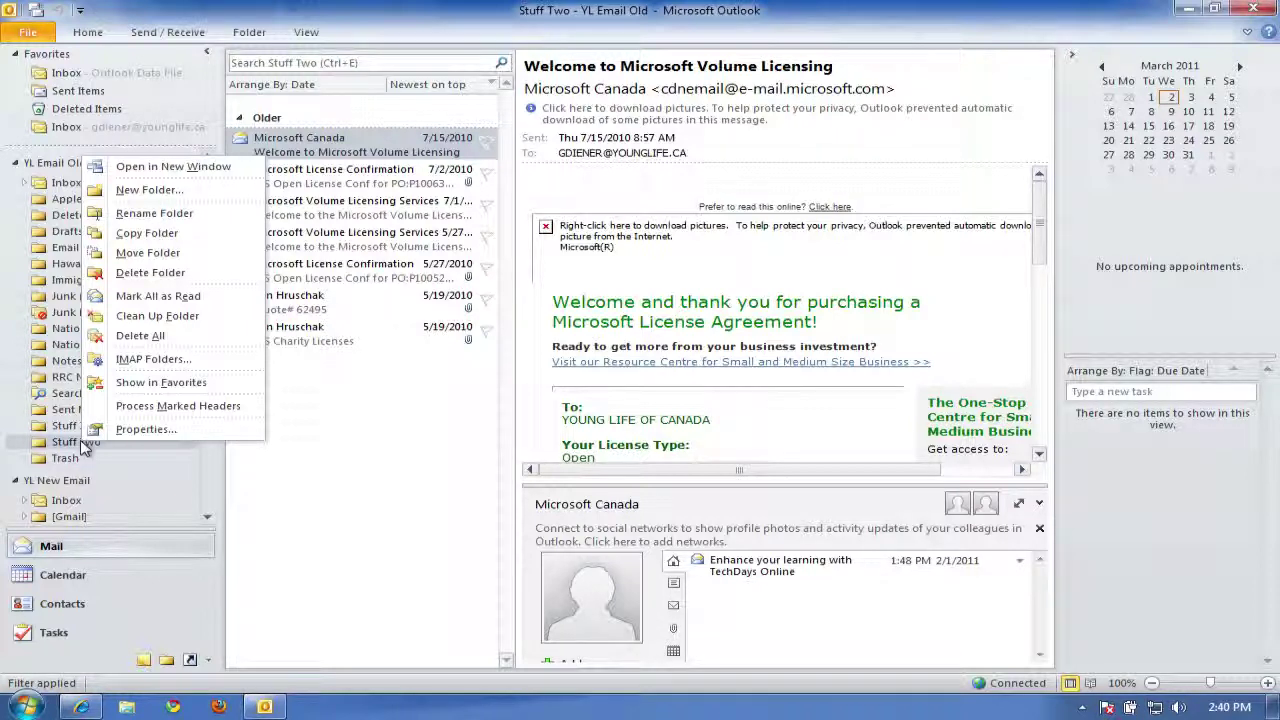
{"action": "left_click", "coordinate": [140, 236]}
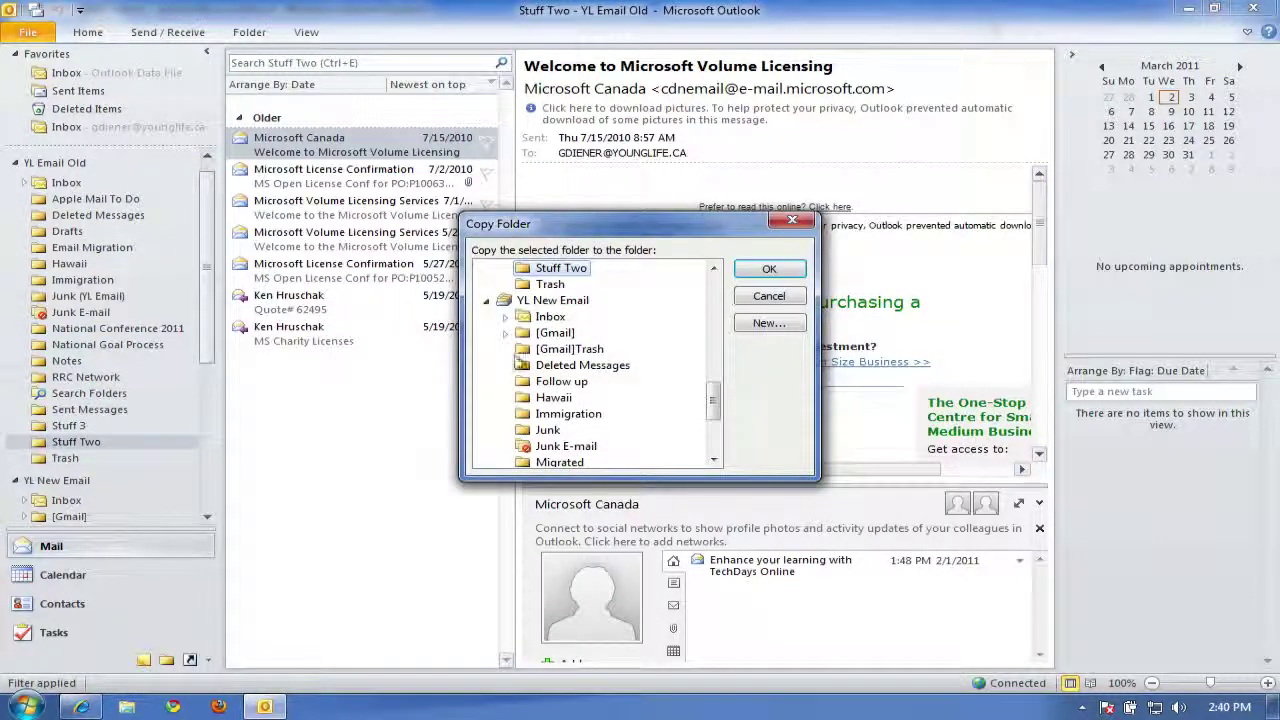
{"action": "left_click", "coordinate": [558, 302]}
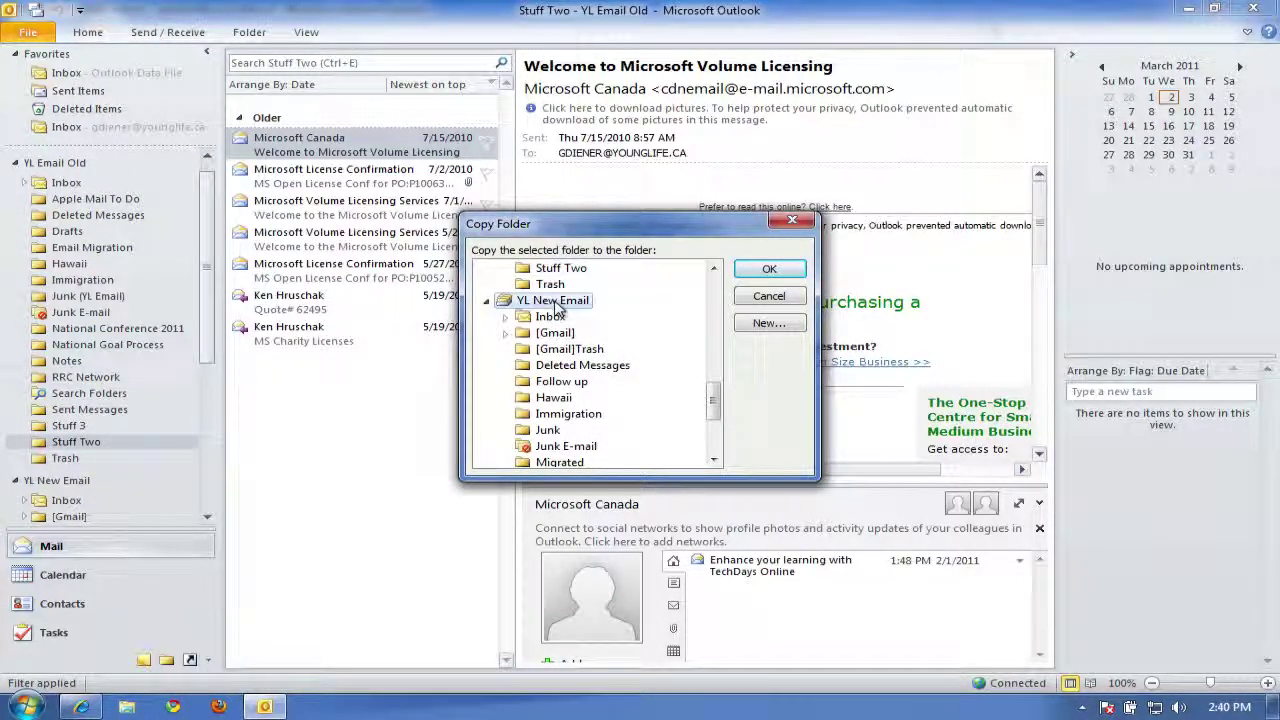
{"action": "left_click", "coordinate": [769, 269]}
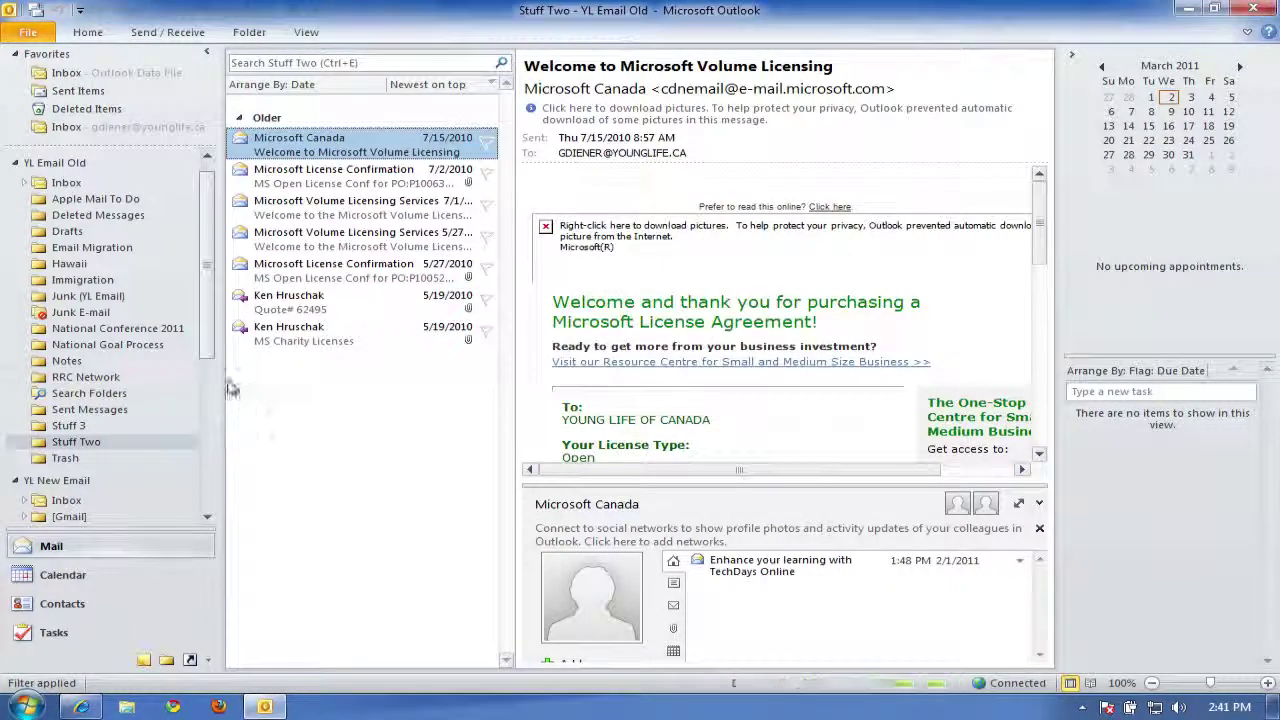
Open the copied Stuff Two folder under YL New Email, then bring the webmail forward
{"action": "left_click", "coordinate": [207, 516]}
{"action": "scroll", "coordinate": [208, 515], "scroll_direction": "down", "scroll_amount": 6}
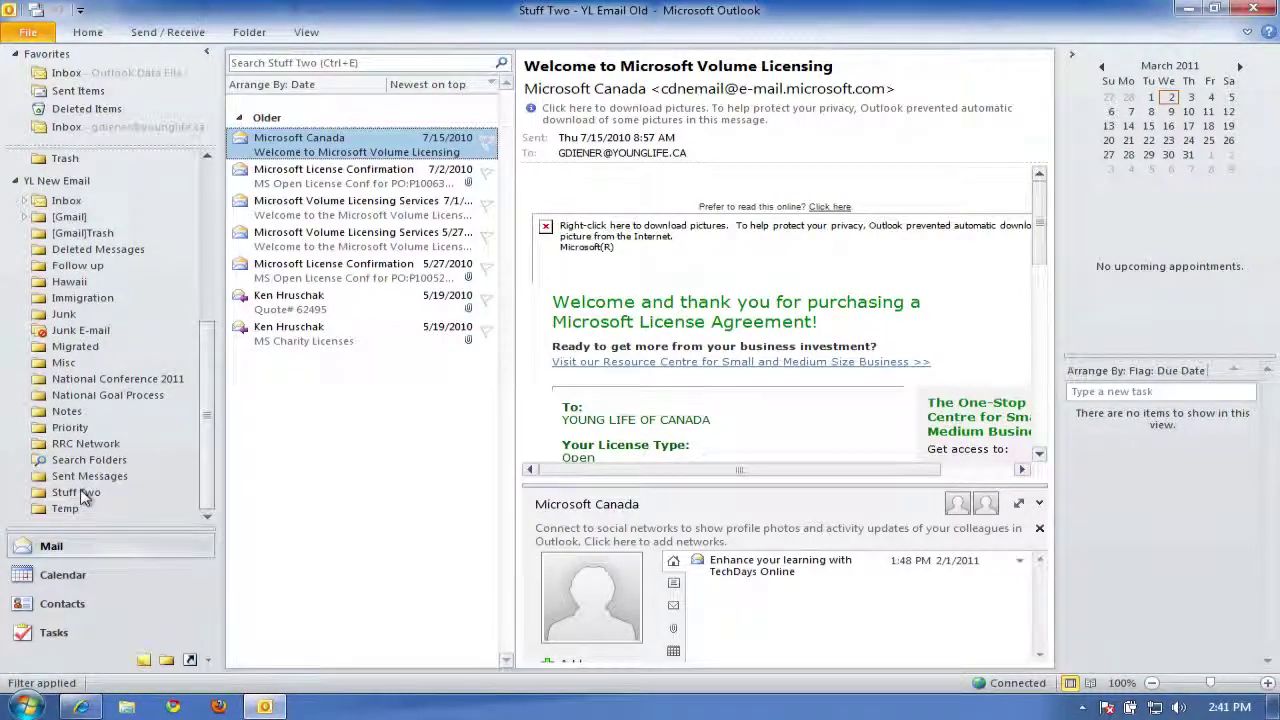
{"action": "left_click", "coordinate": [80, 492]}
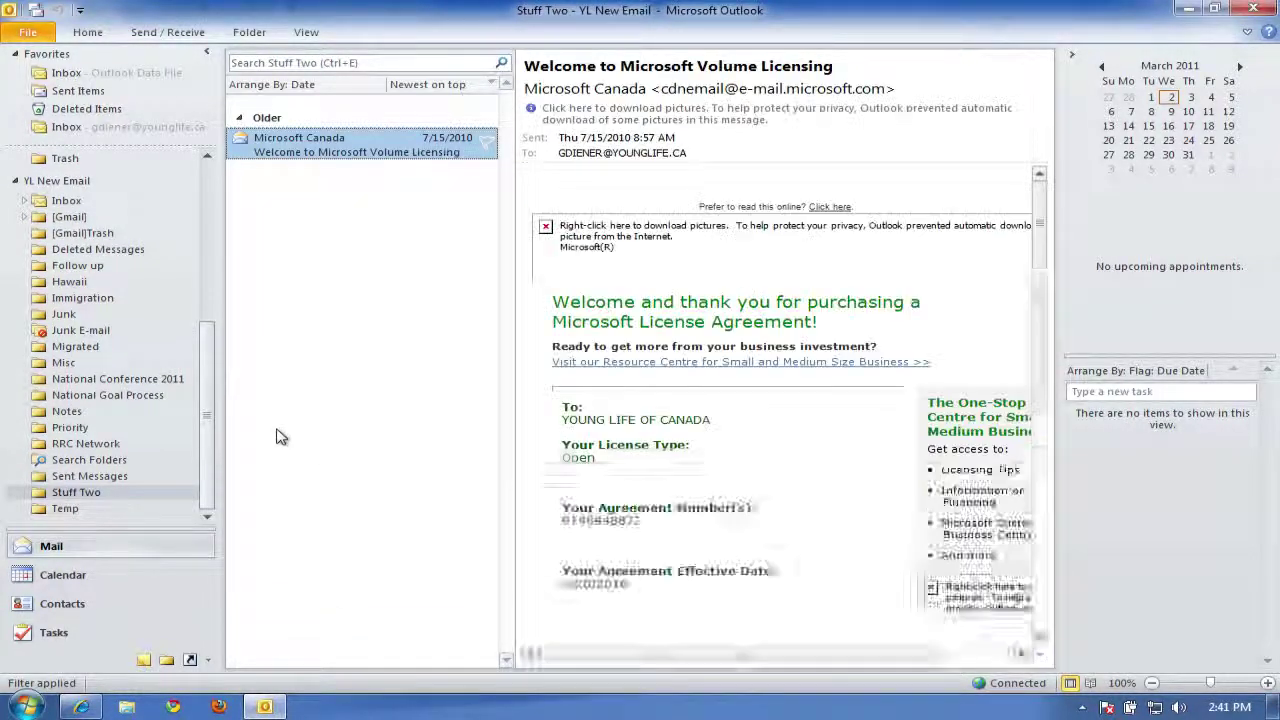
{"action": "left_click", "coordinate": [82, 708]}
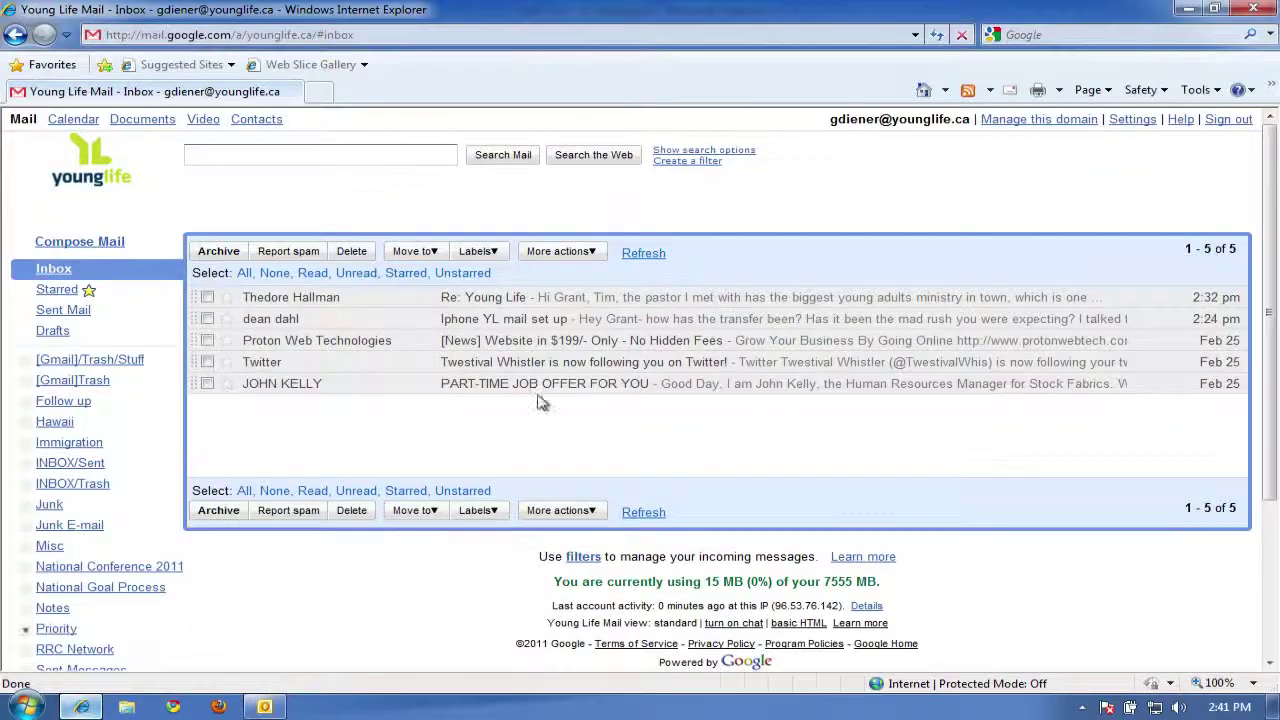
Refresh Gmail and view the Stuff Two label's seven messages, then return to Outlook
{"action": "left_click", "coordinate": [645, 254]}
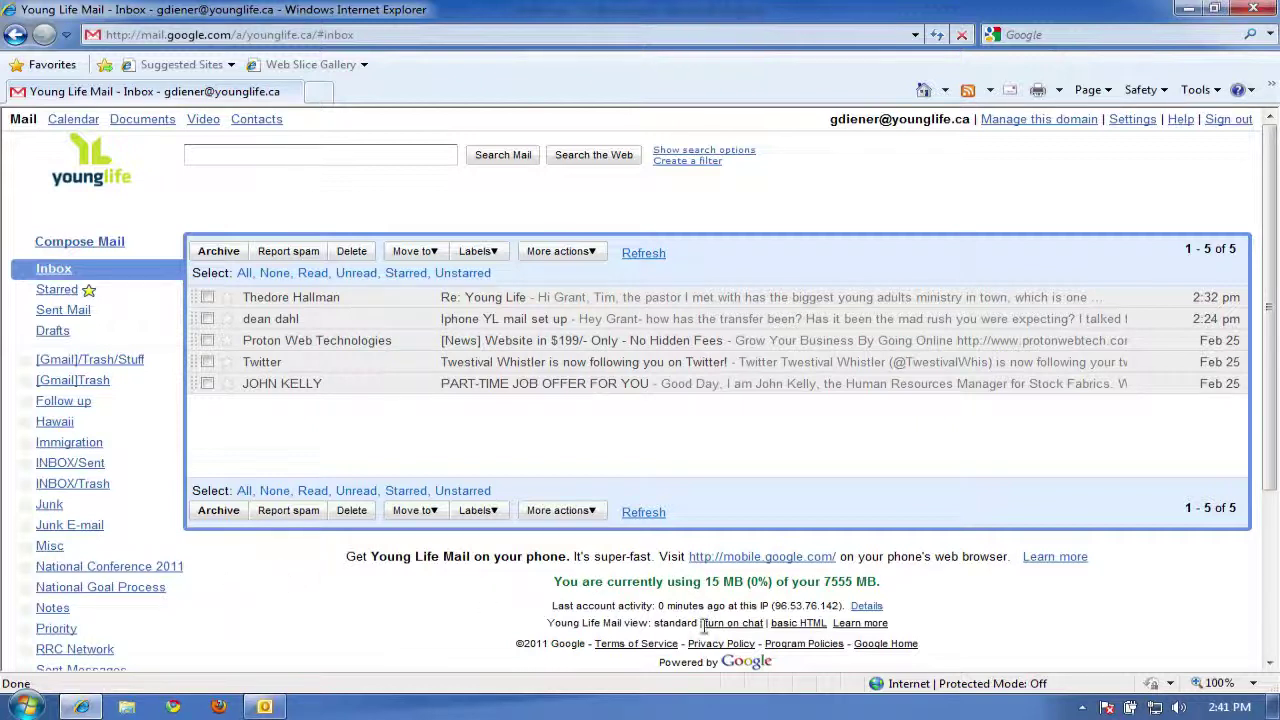
{"action": "left_click", "coordinate": [1270, 666]}
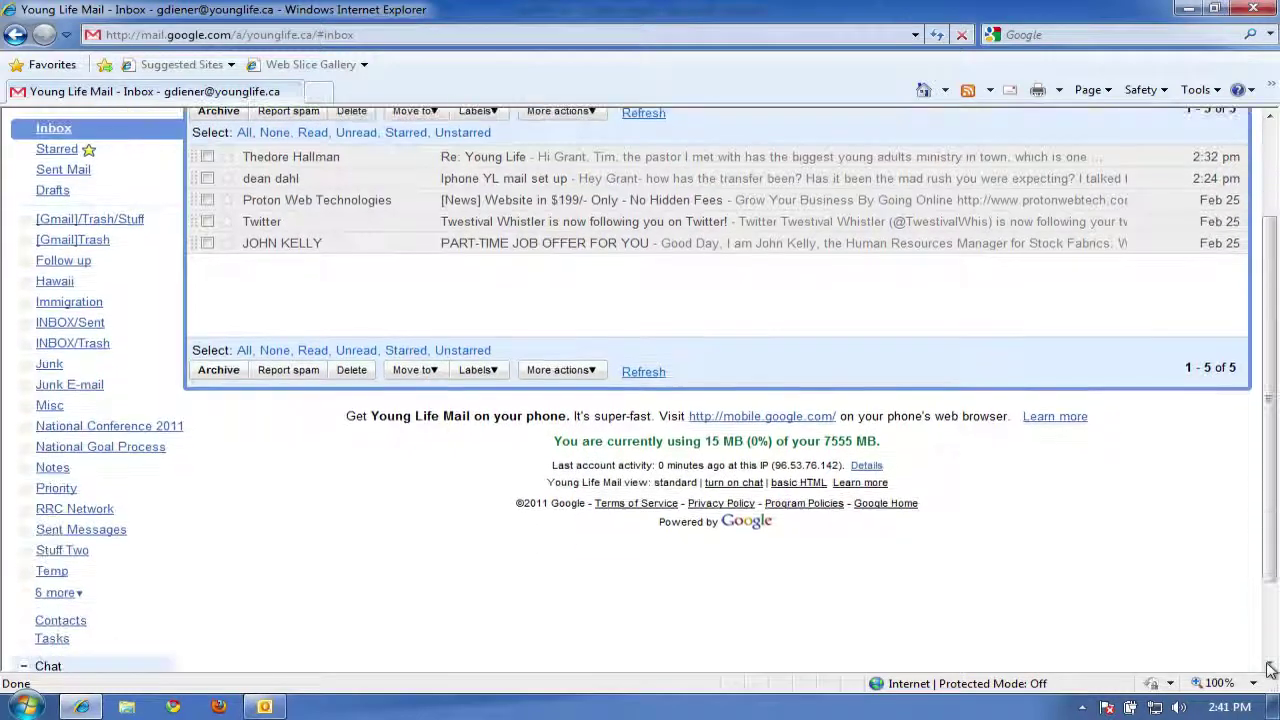
{"action": "left_click", "coordinate": [82, 553]}
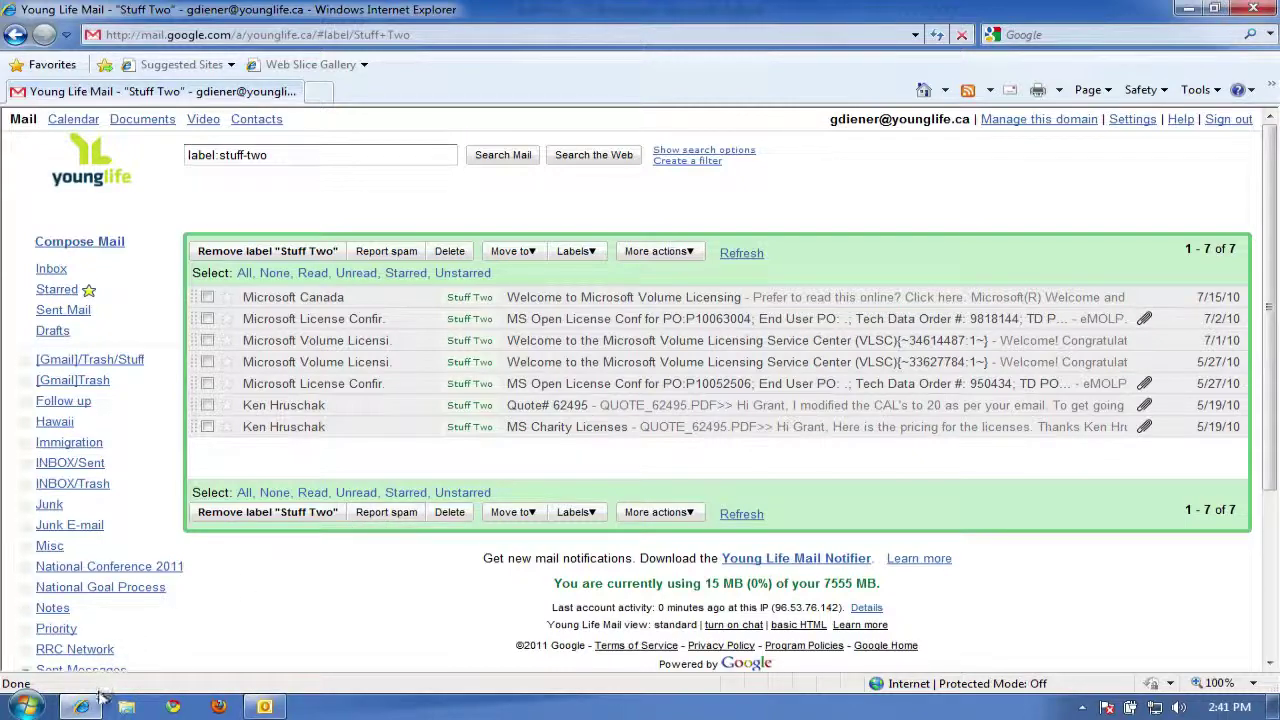
{"action": "left_click", "coordinate": [264, 707]}
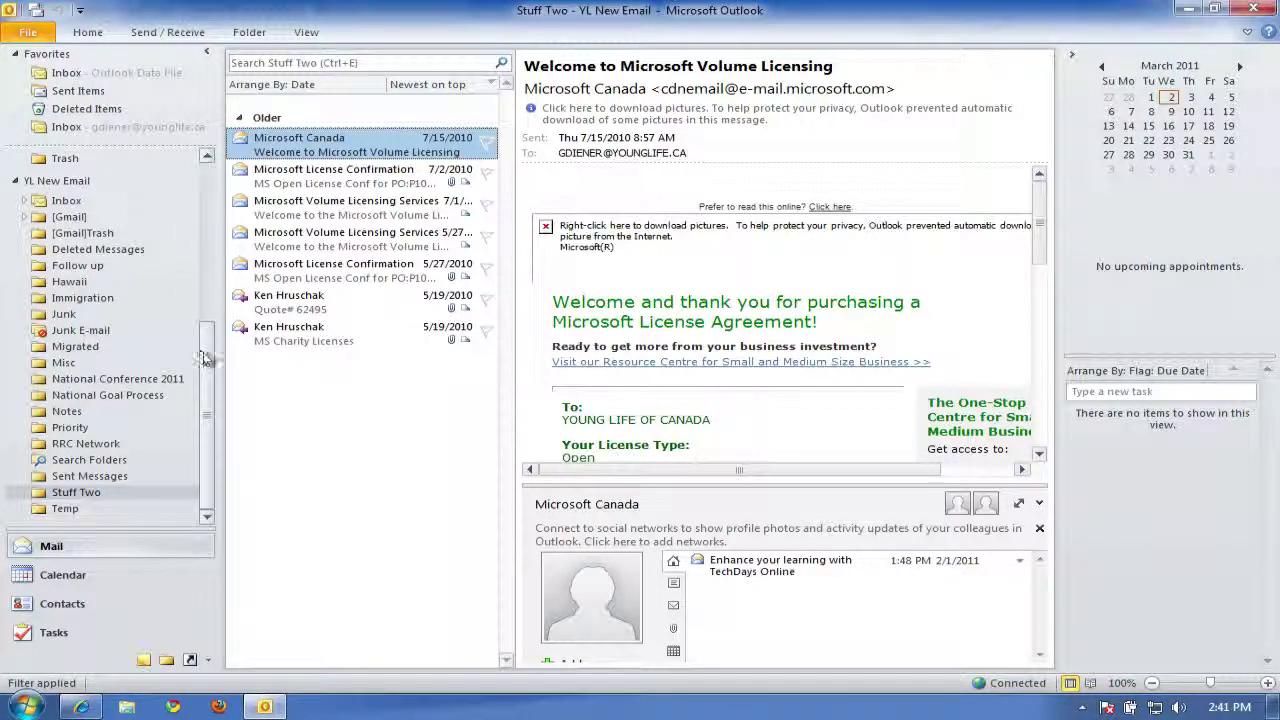
Drag the Stuff 3 folder from YL Email Old onto the YL New Email account
{"action": "left_click_drag", "start_coordinate": [206, 352], "coordinate": [207, 228]}
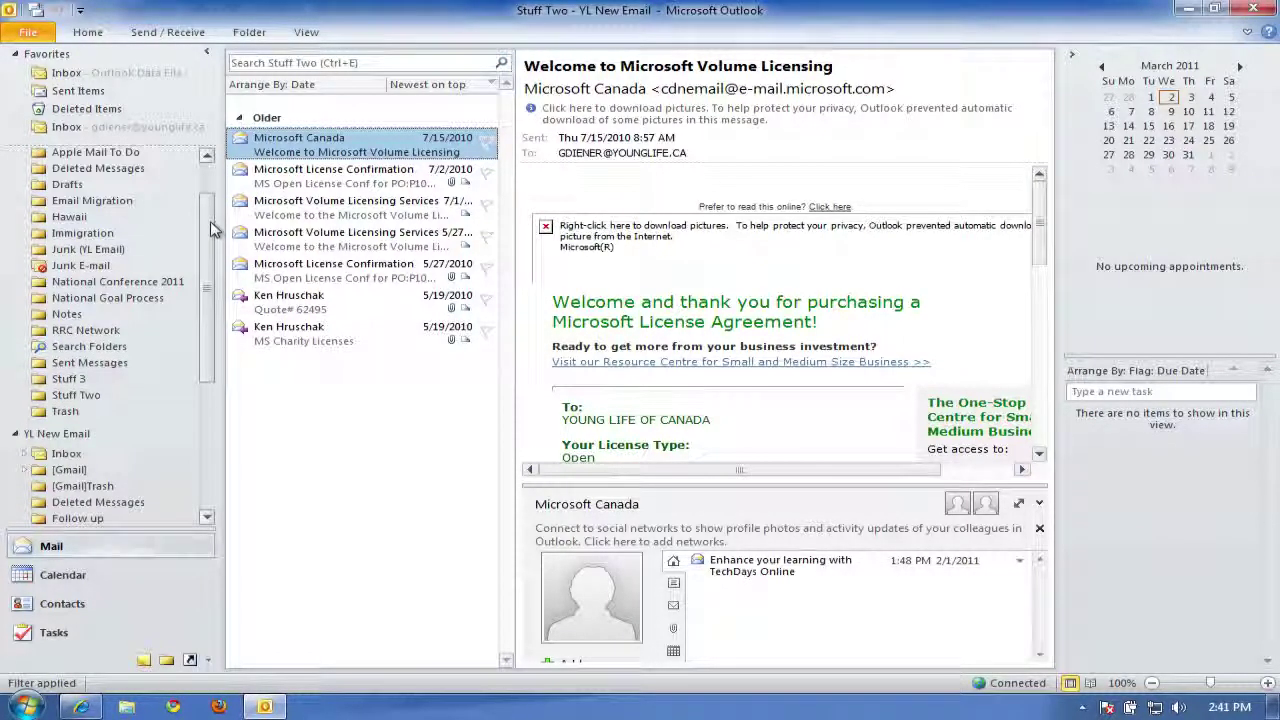
{"action": "left_click", "coordinate": [70, 383]}
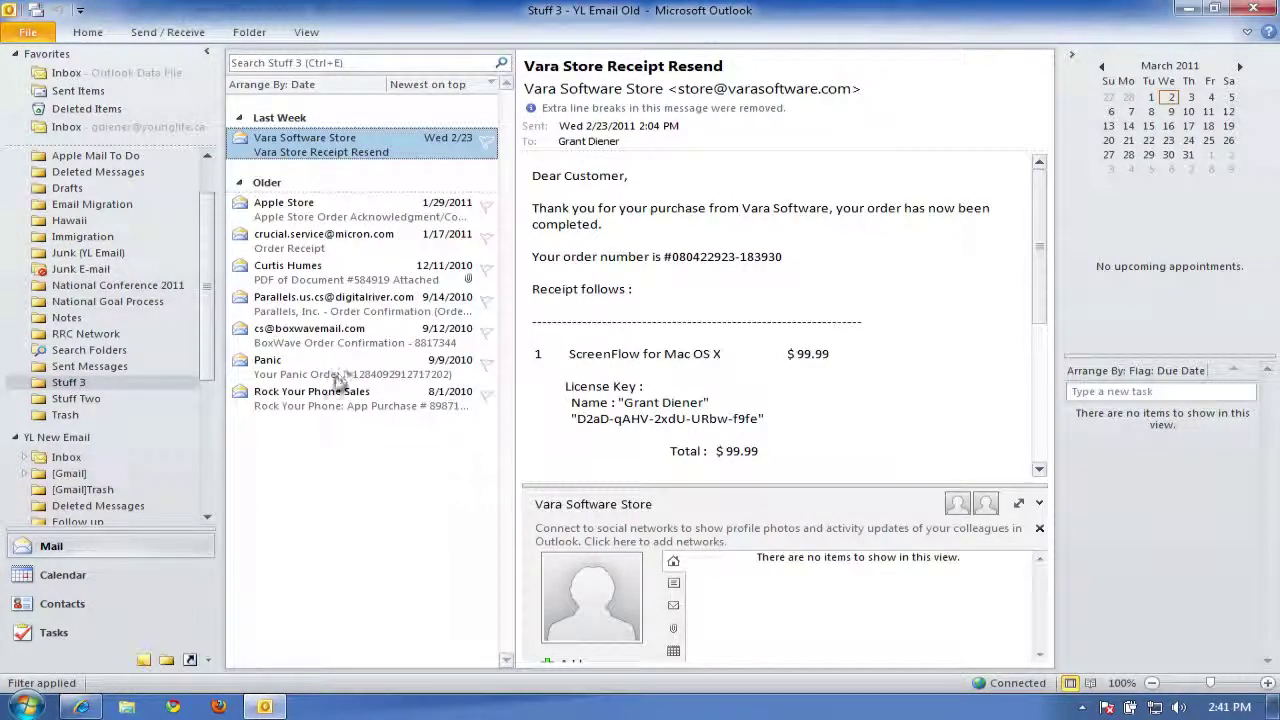
{"action": "left_click", "coordinate": [88, 383]}
{"action": "left_click", "coordinate": [88, 381]}
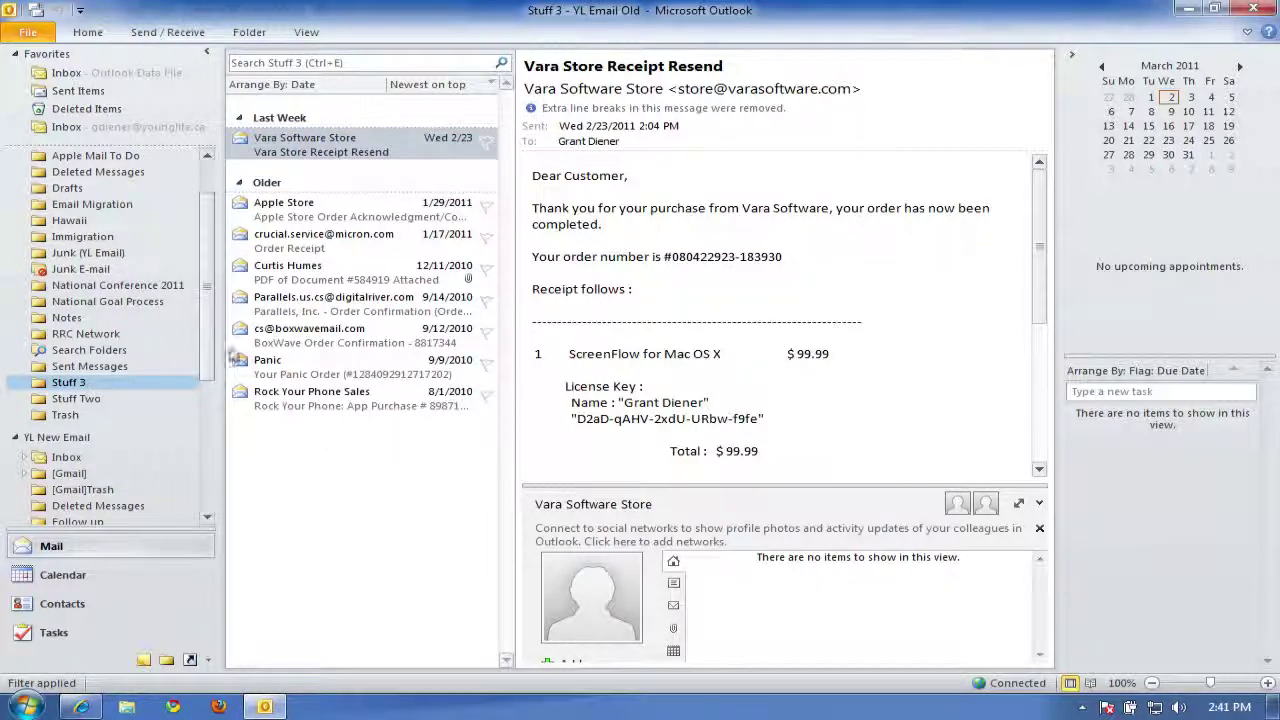
{"action": "right_click", "coordinate": [153, 379]}
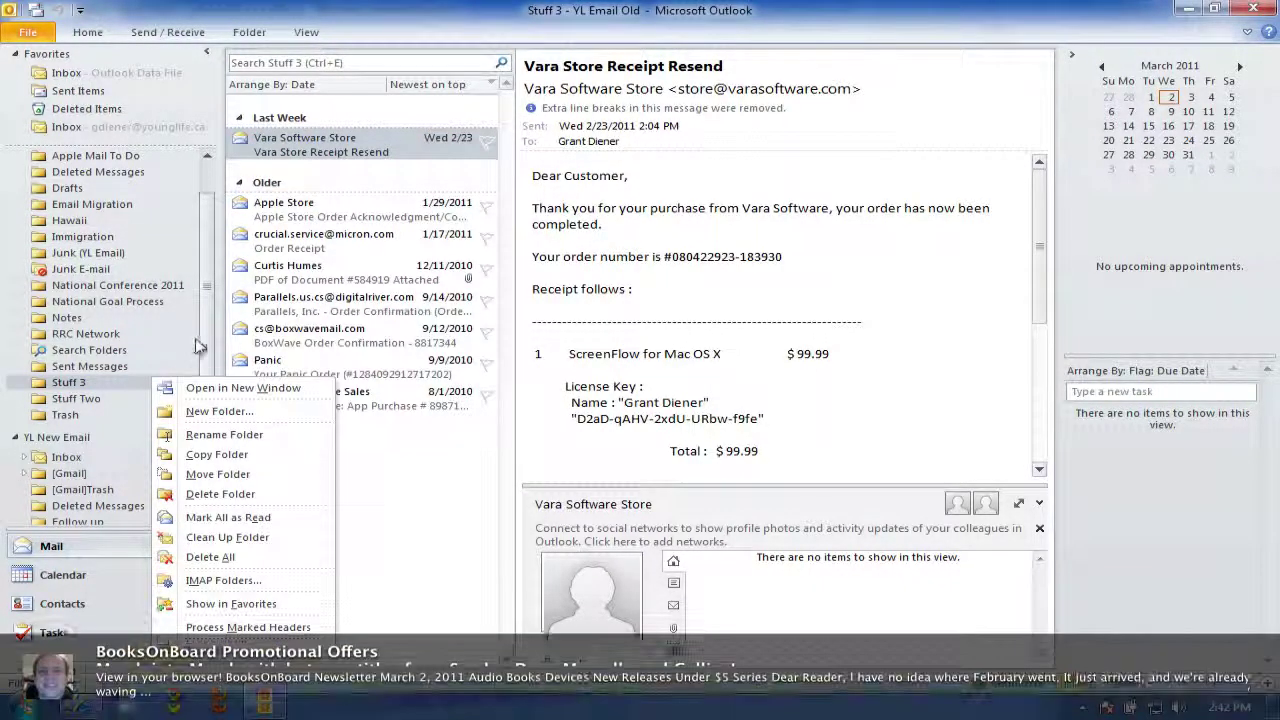
{"action": "left_click", "coordinate": [206, 340]}
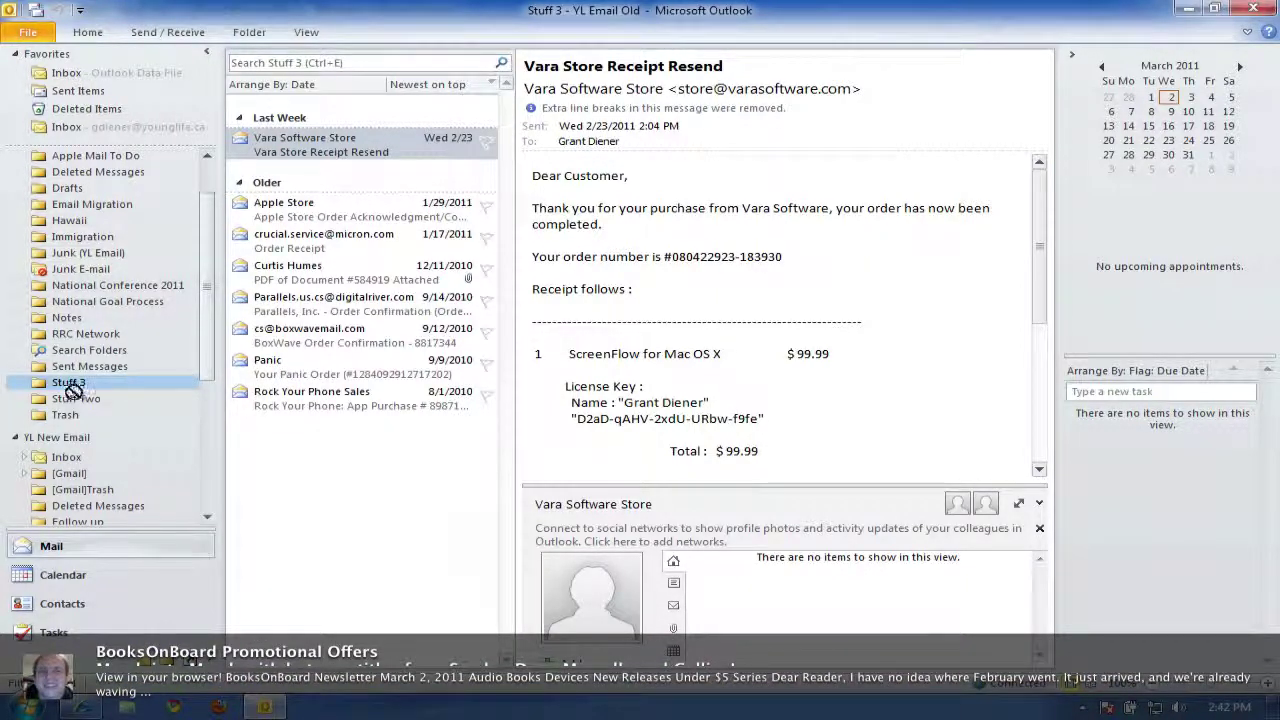
{"action": "left_click_drag", "start_coordinate": [73, 381], "coordinate": [62, 436]}
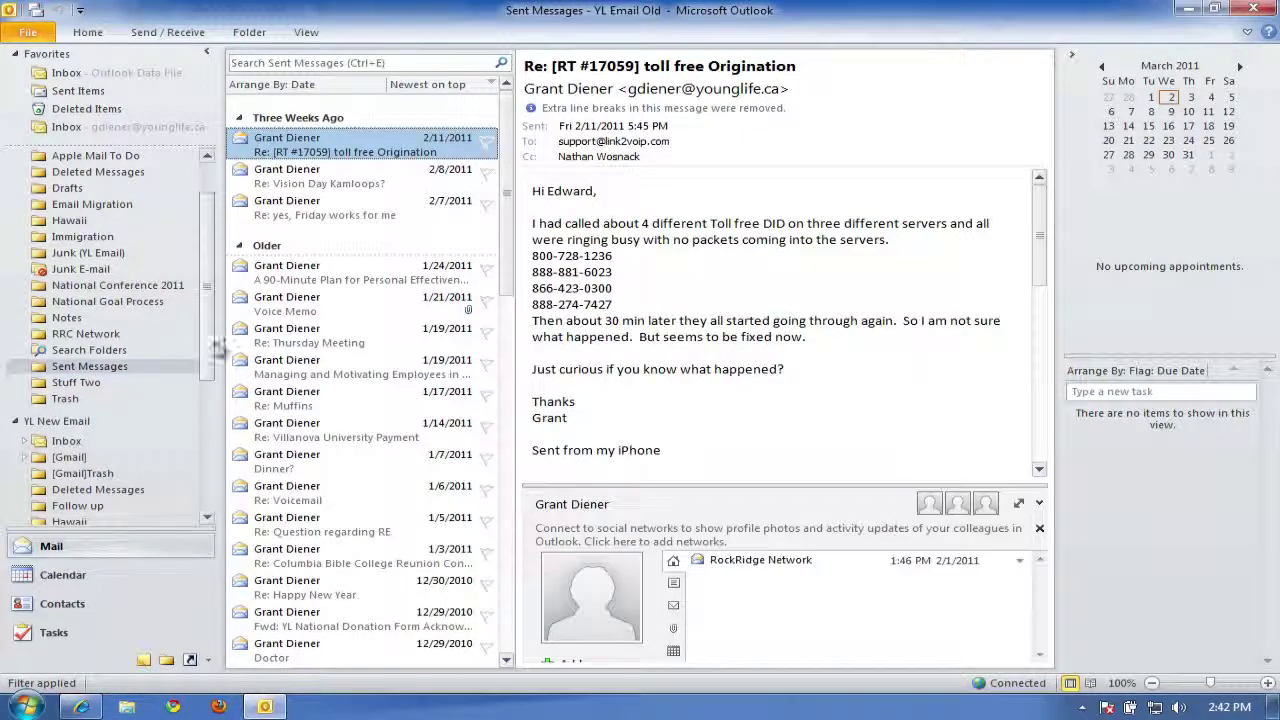
{"action": "left_click_drag", "start_coordinate": [208, 348], "coordinate": [200, 500]}
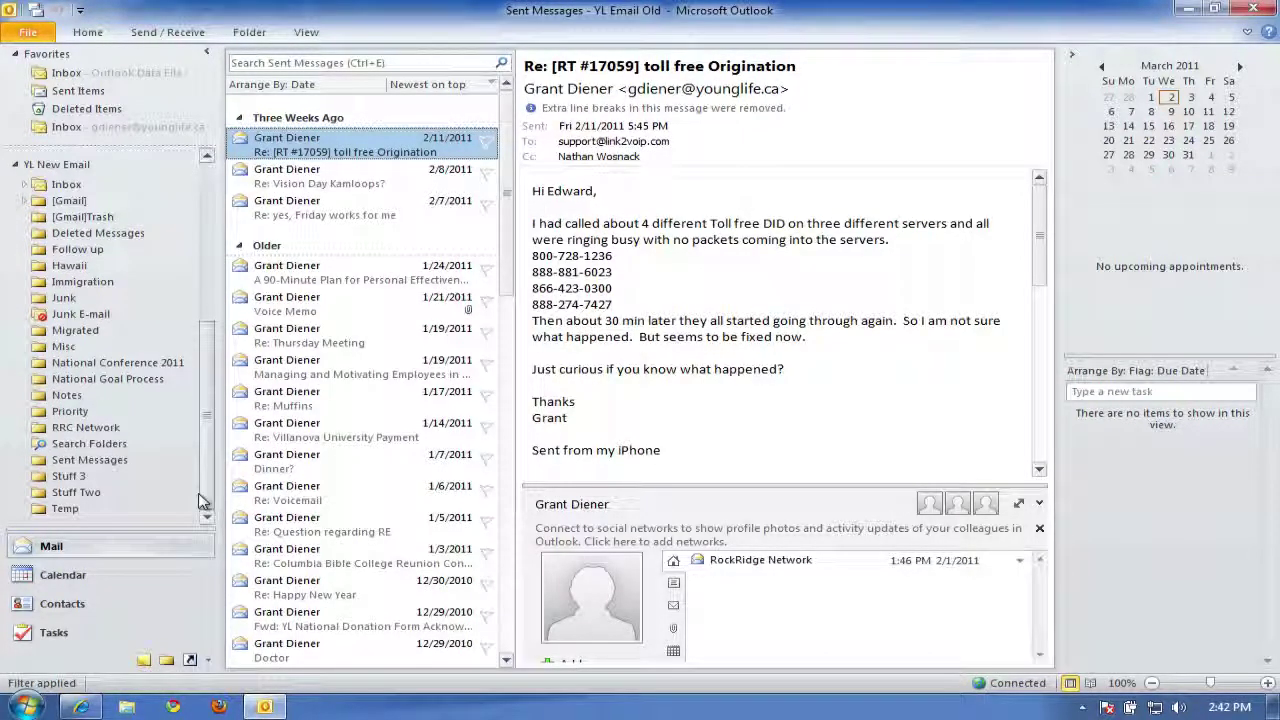
{"action": "left_click", "coordinate": [83, 707]}
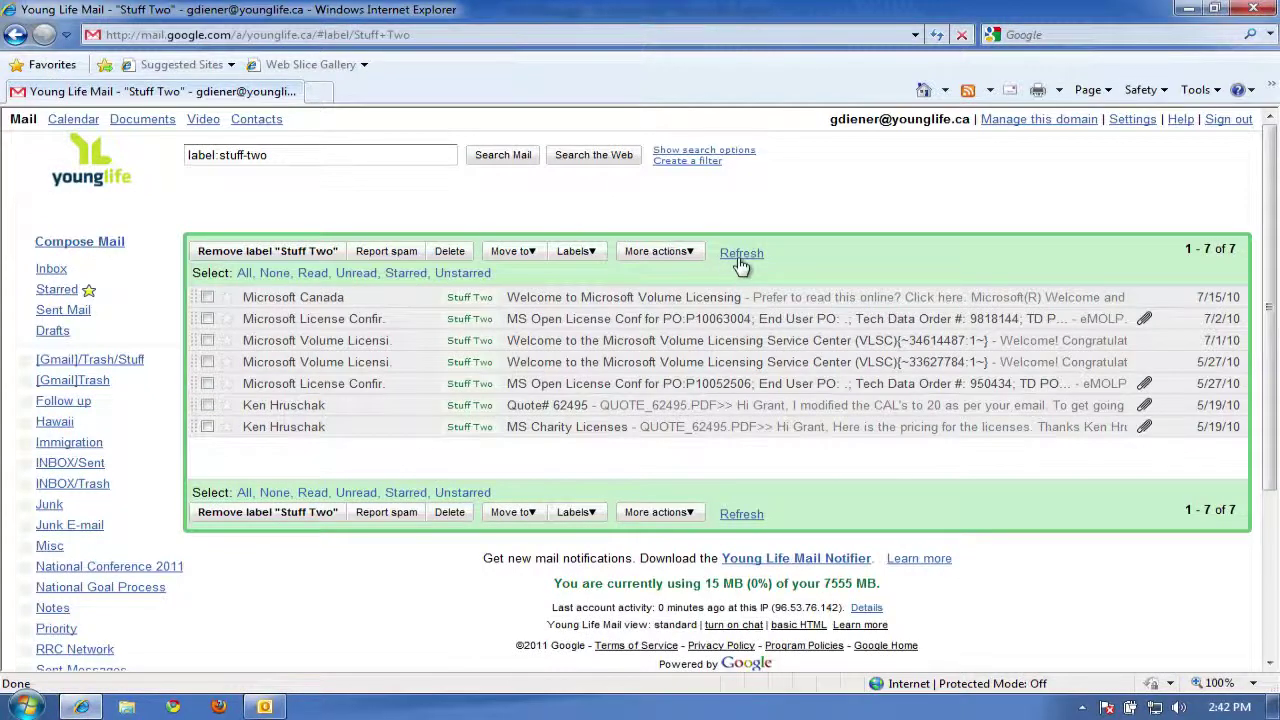
Refresh Gmail and open the Stuff 3 label to see its eight migrated messages
{"action": "left_click", "coordinate": [741, 255]}
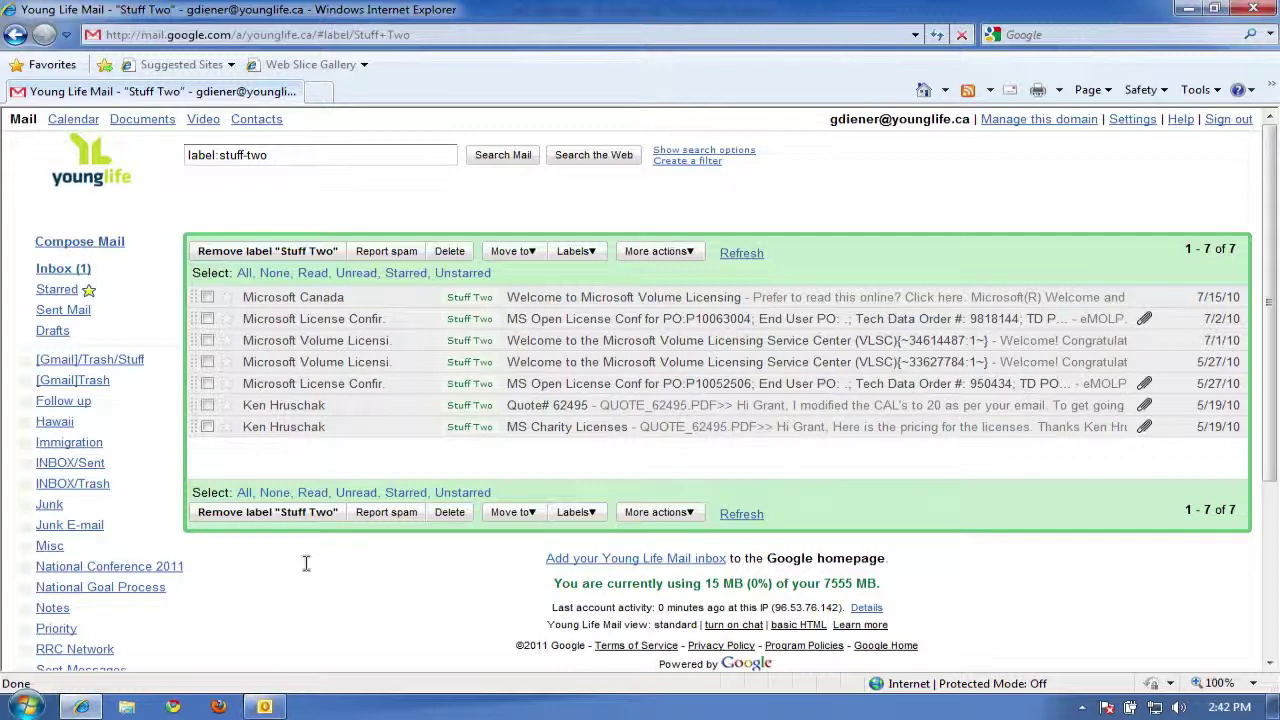
{"action": "left_click", "coordinate": [1269, 663]}
{"action": "left_click", "coordinate": [1270, 666]}
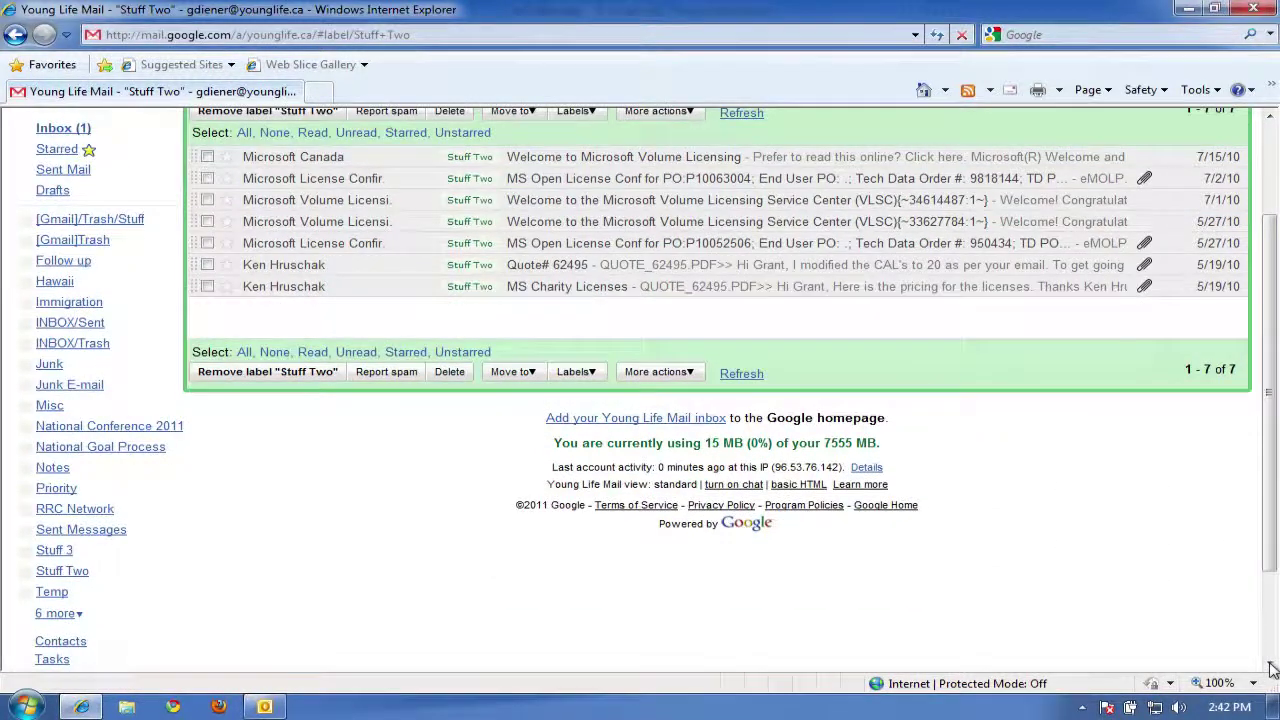
{"action": "left_click", "coordinate": [66, 556]}
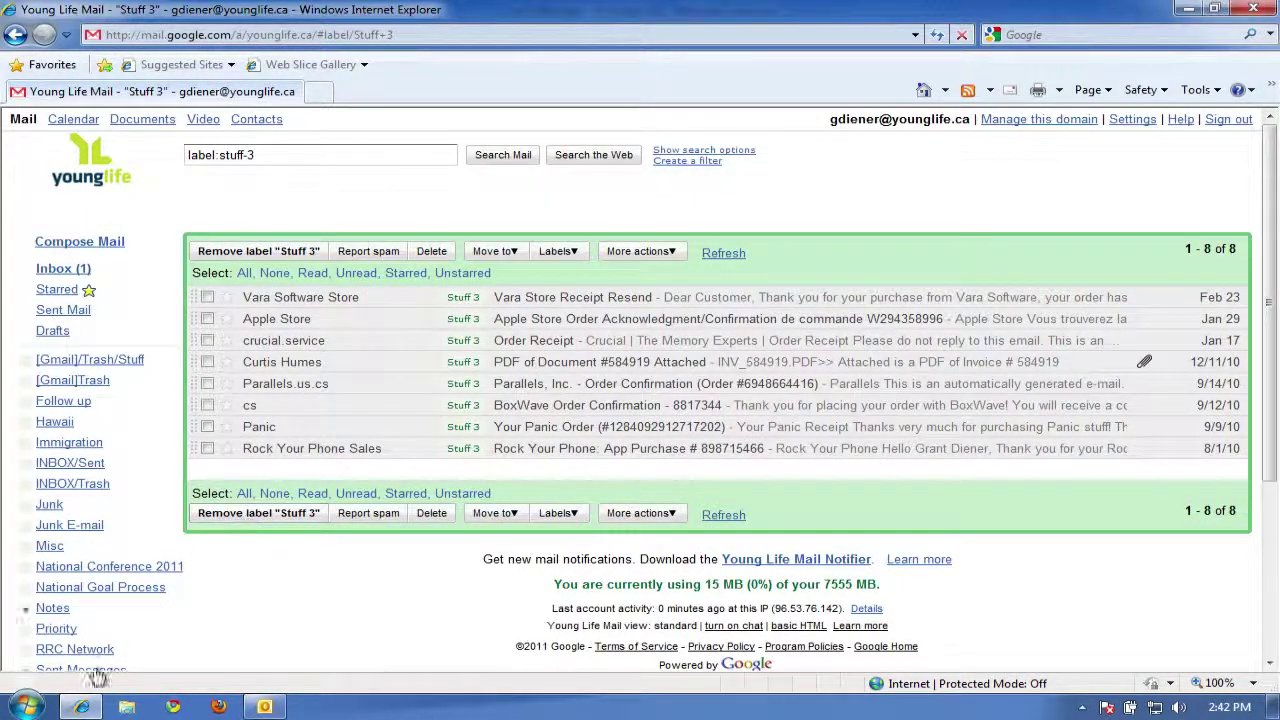
{"action": "left_click", "coordinate": [85, 707]}
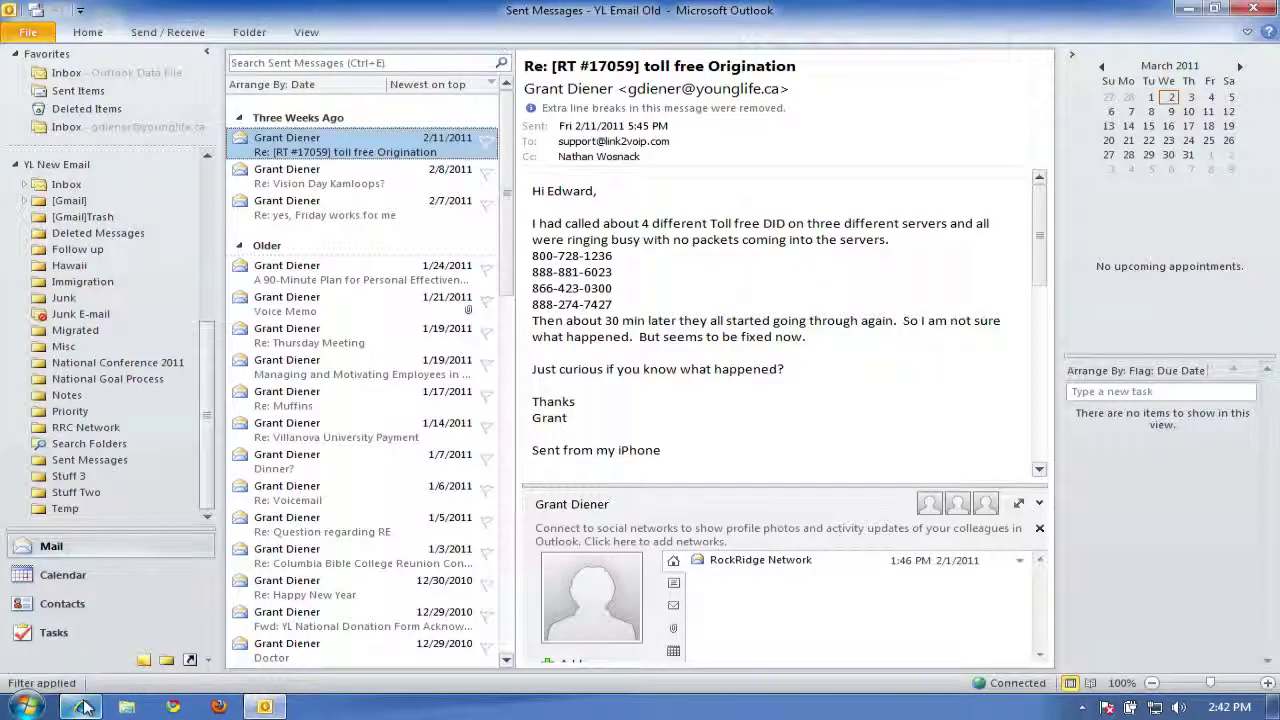
{"action": "scroll", "coordinate": [218, 265], "scroll_direction": "up", "scroll_amount": 7}
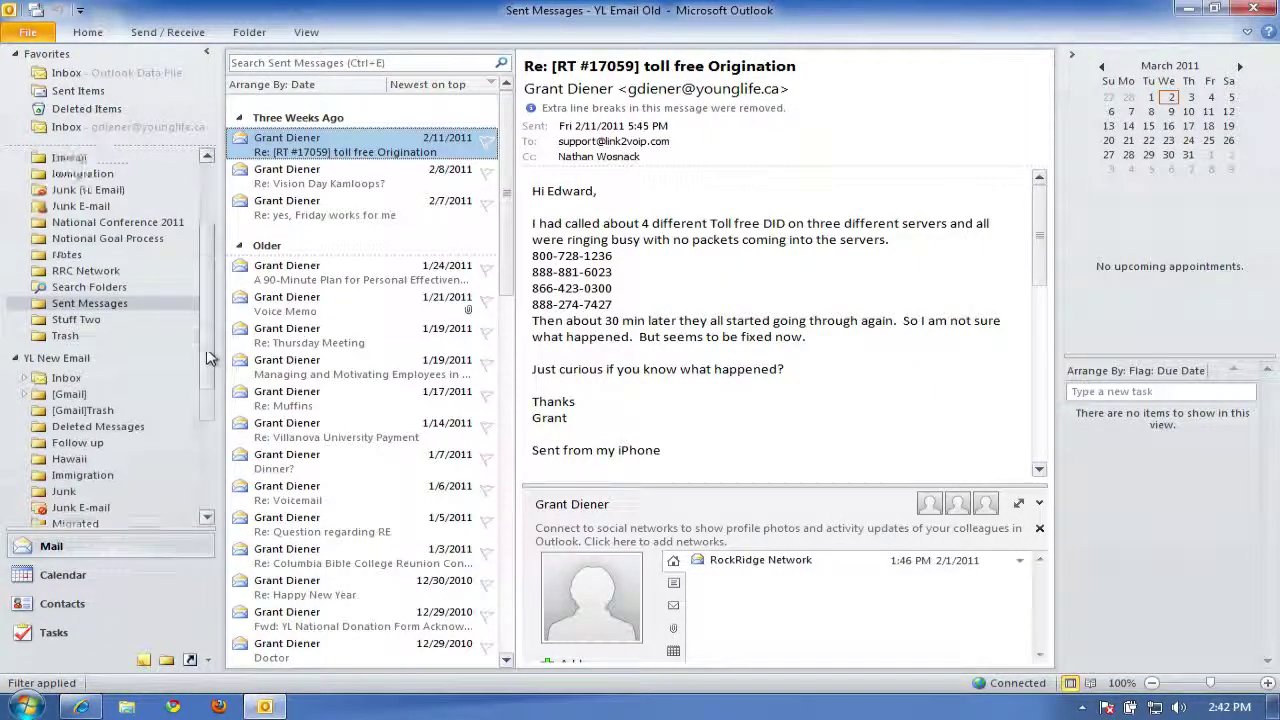